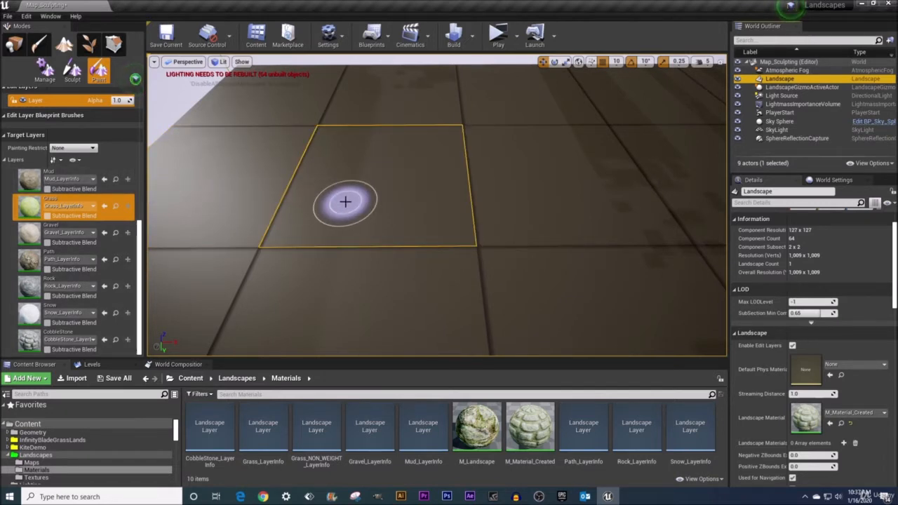
- Paint a Snow layer patch across the central landscape tiles and erase part of it
right_click_drag(345, 202, 348, 200)
key("q")
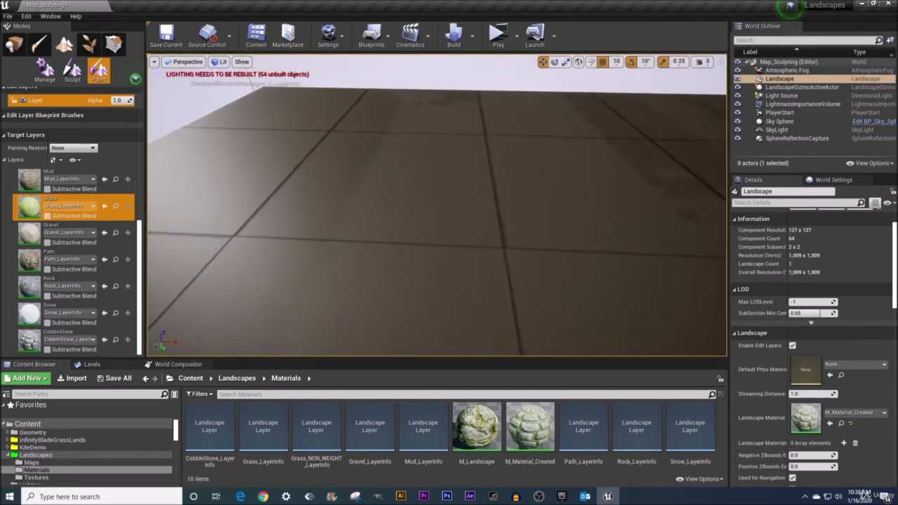
left_click(90, 228)
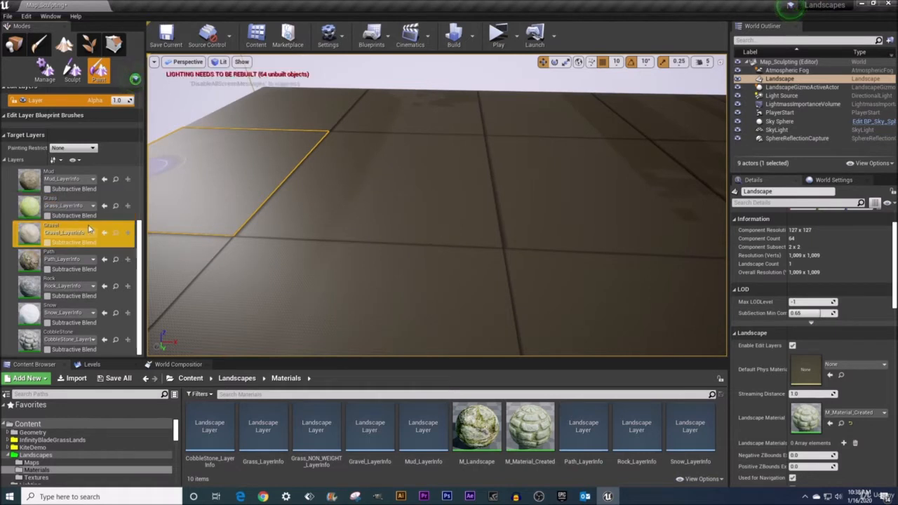
left_click(85, 257)
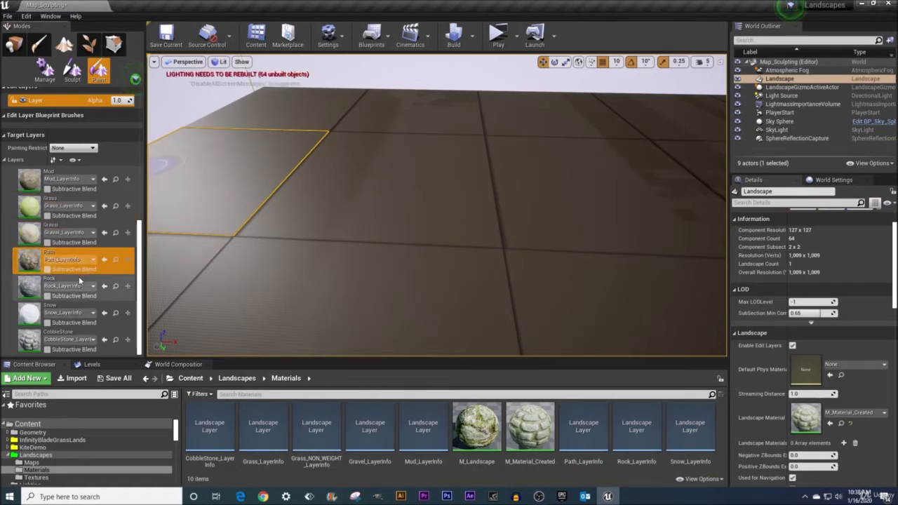
left_click(79, 283)
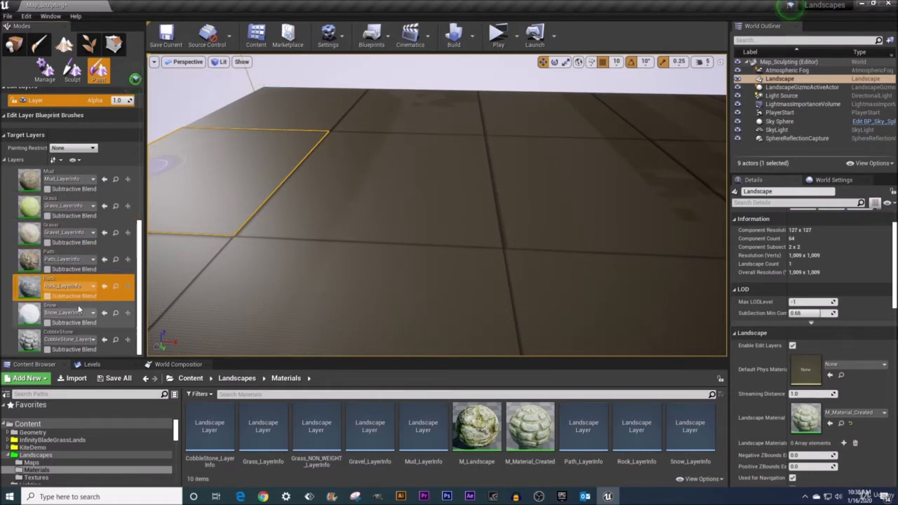
left_click(80, 310)
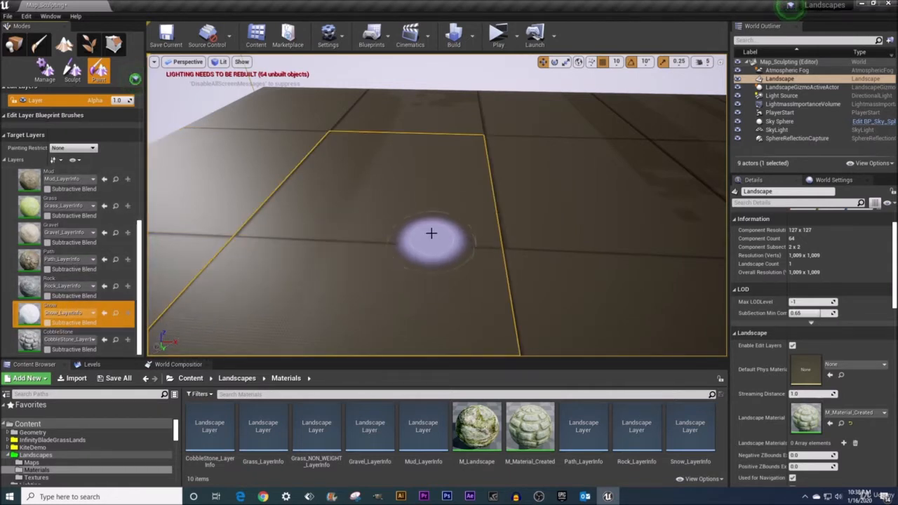
left_click(374, 194)
mouse_move(374, 194)
left_mouse_down()
mouse_move(427, 208)
mouse_move(465, 246)
mouse_move(491, 257)
mouse_move(537, 254)
mouse_move(538, 208)
mouse_move(495, 201)
mouse_move(477, 217)
mouse_move(477, 241)
mouse_move(505, 233)
mouse_move(477, 243)
left_mouse_up()
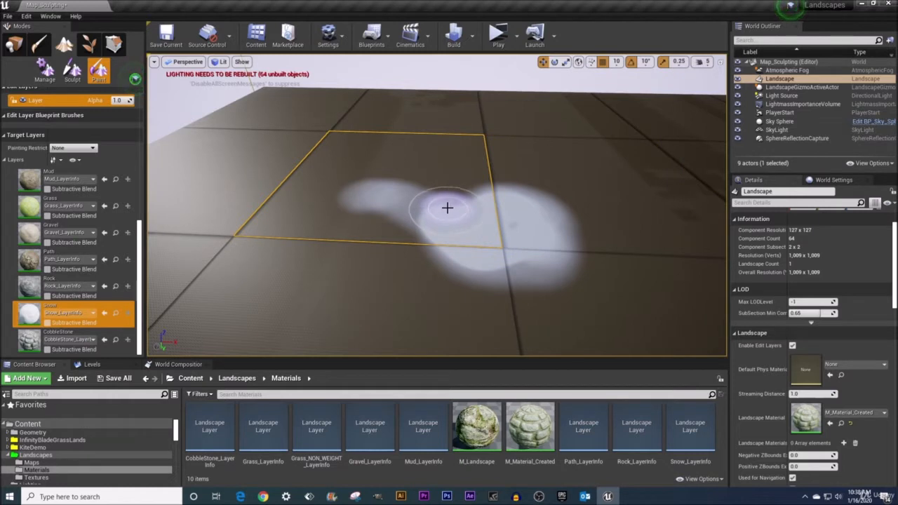
mouse_move(449, 205)
left_mouse_down()
mouse_move(444, 227)
mouse_move(373, 245)
mouse_move(287, 236)
mouse_move(243, 219)
mouse_move(241, 201)
mouse_move(416, 215)
mouse_move(461, 204)
mouse_move(467, 240)
mouse_move(427, 254)
mouse_move(431, 229)
left_mouse_up()
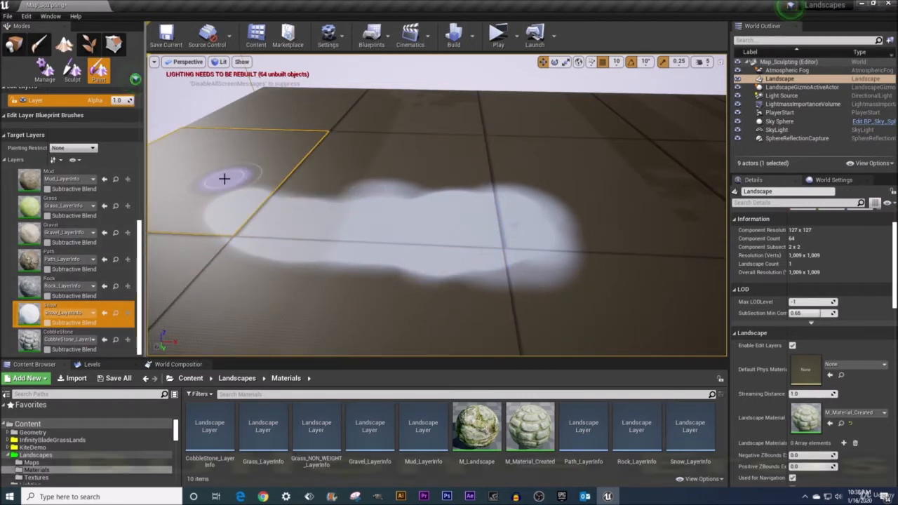
mouse_move(227, 176)
left_mouse_down("shift")
mouse_move(242, 232)
mouse_move(260, 214)
mouse_move(239, 201)
mouse_move(301, 257)
mouse_move(288, 256)
mouse_move(320, 210)
mouse_move(353, 204)
mouse_move(305, 210)
left_mouse_up("shift")
- Set the tool strength to 1.0, extend the snow patch, and erase all of the snow
left_click_drag(138, 268, 141, 144)
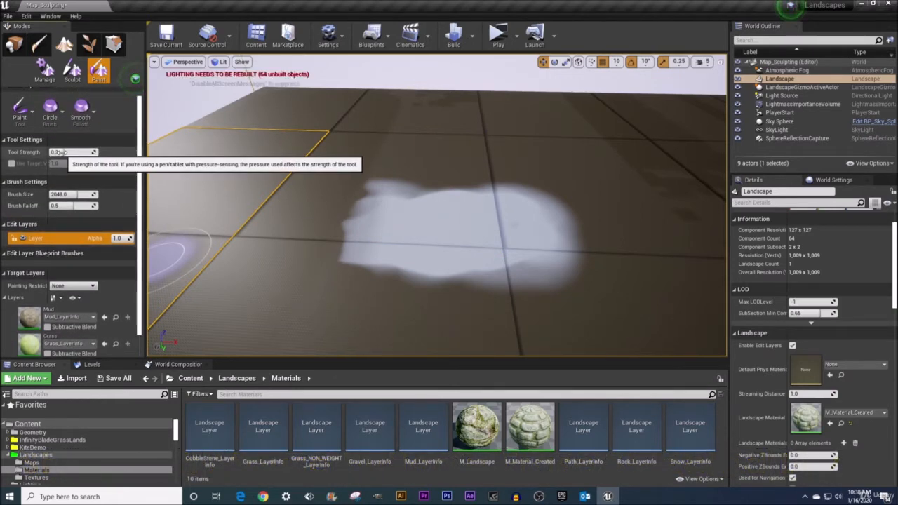
left_click_drag(62, 152, 71, 152)
mouse_move(294, 211)
left_mouse_down()
mouse_move(307, 287)
mouse_move(374, 186)
mouse_move(356, 222)
left_mouse_up()
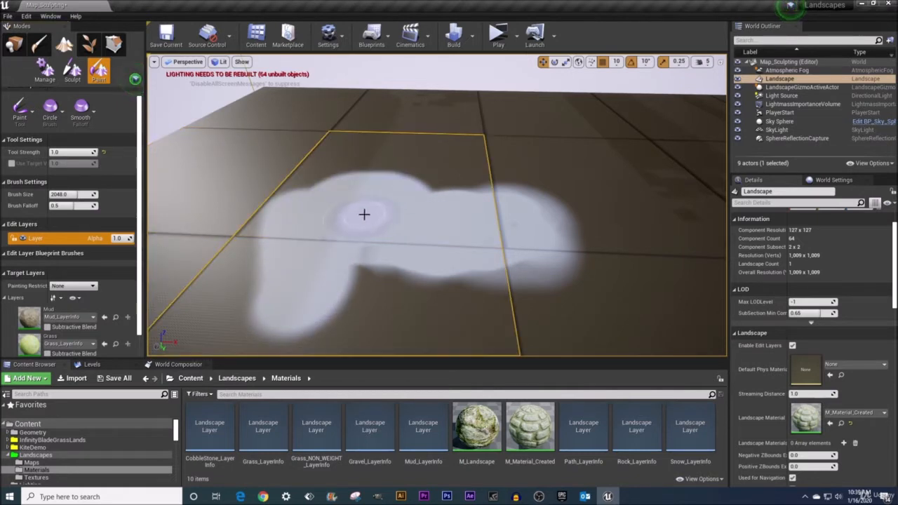
mouse_move(381, 187)
left_mouse_down("shift")
mouse_move(321, 297)
mouse_move(260, 201)
mouse_move(381, 185)
mouse_move(425, 194)
mouse_move(471, 287)
mouse_move(519, 236)
mouse_move(567, 254)
left_mouse_up("shift")
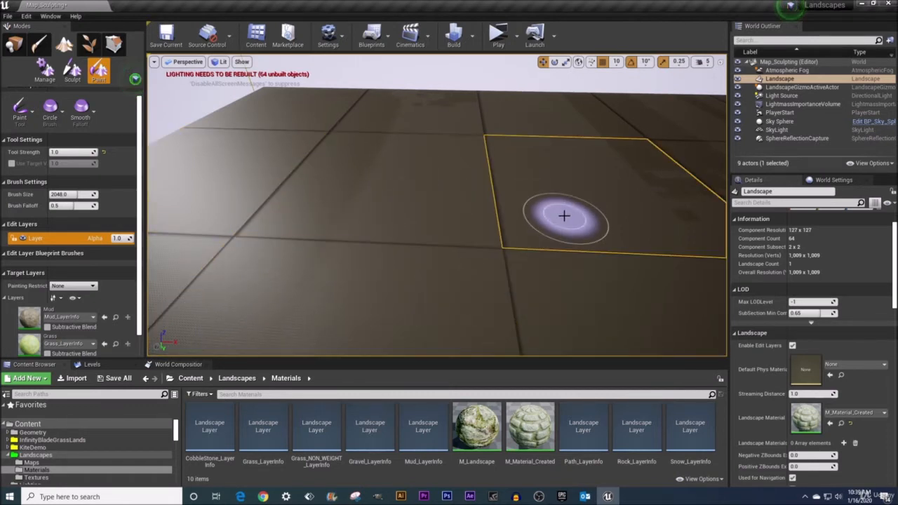
- Set the brush size to 8192, paint a large circular snow area, and erase it again
left_click_drag(71, 195, 97, 195)
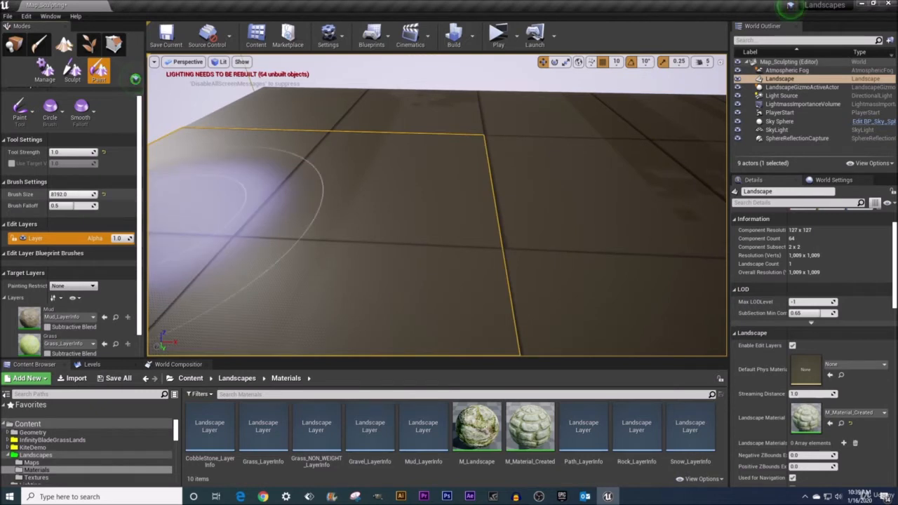
mouse_move(378, 193)
left_mouse_down()
mouse_move(430, 211)
mouse_move(407, 217)
mouse_move(428, 184)
left_mouse_up()
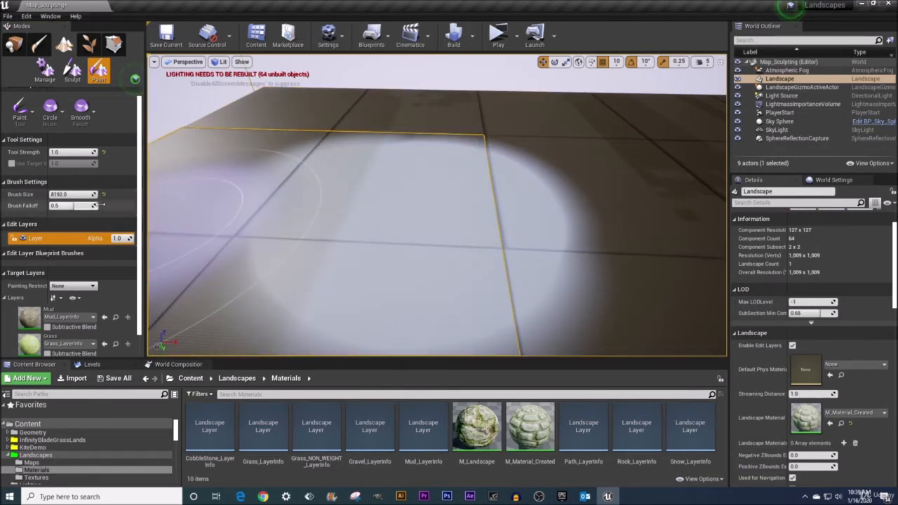
mouse_move(292, 162)
left_mouse_down("shift")
mouse_move(514, 223)
mouse_move(377, 200)
mouse_move(309, 214)
mouse_move(311, 253)
left_mouse_up("shift")
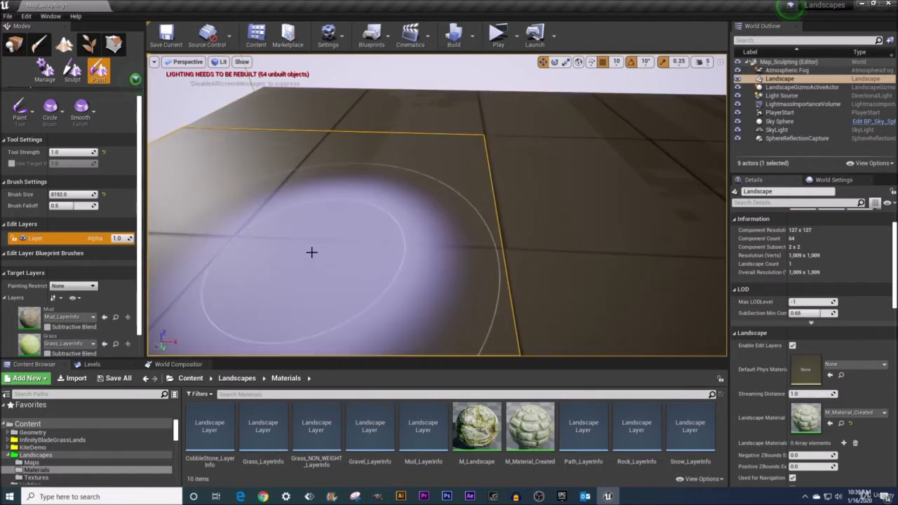
- Set the brush falloff to 1.0 and paint a soft-edged Grass patch on the rough brown ground
left_click_drag(71, 204, 98, 205)
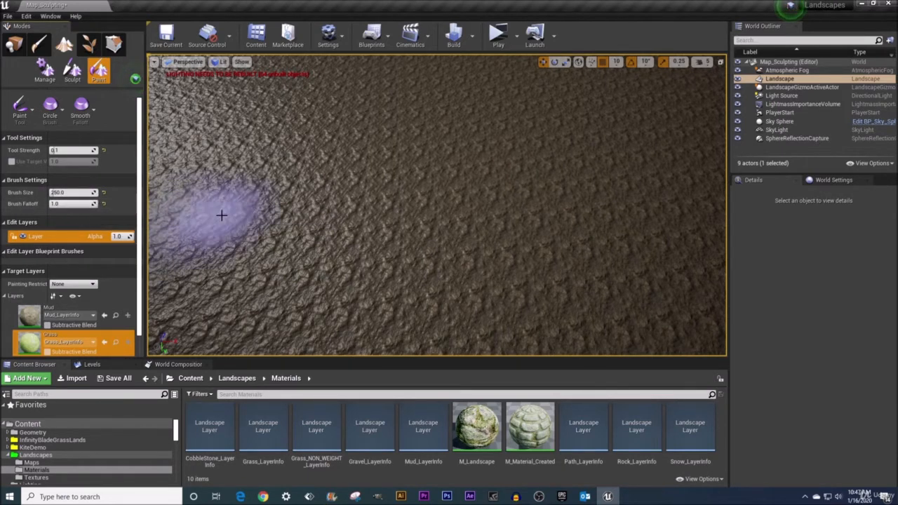
left_click(407, 214)
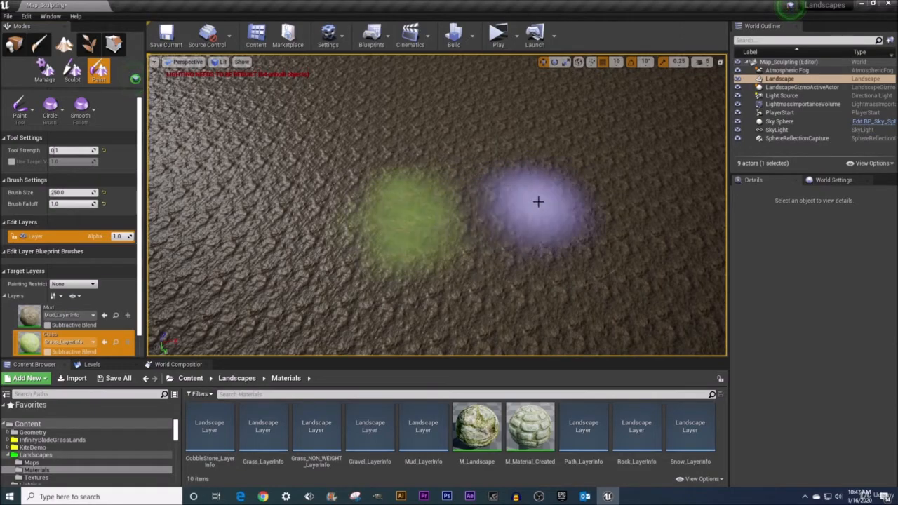
mouse_move(538, 202)
right_mouse_down()
mouse_move(522, 204)
mouse_move(519, 231)
mouse_move(520, 200)
mouse_move(538, 232)
right_mouse_up()
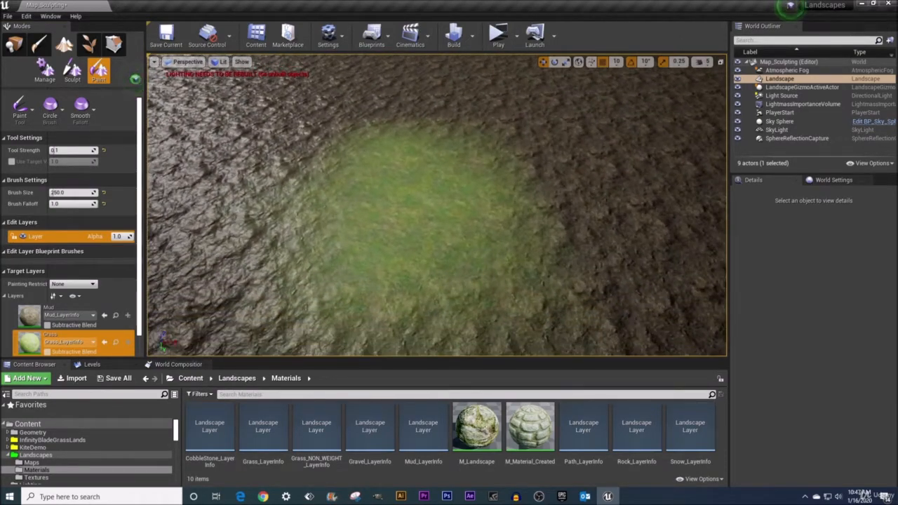
- Reduce the brush size to 1.0 and examine how the grass patch's edges blend into the ground
left_click_drag(76, 192, 53, 193)
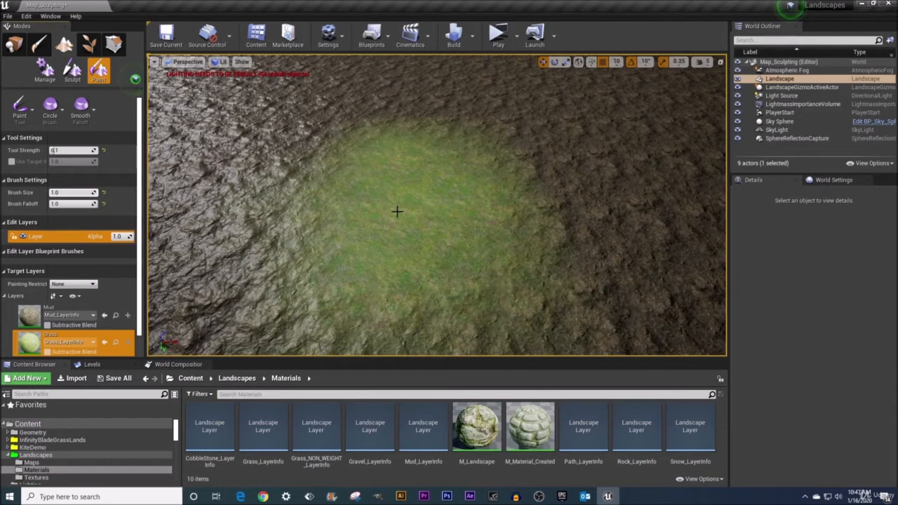
right_click_drag(397, 211, 367, 210)
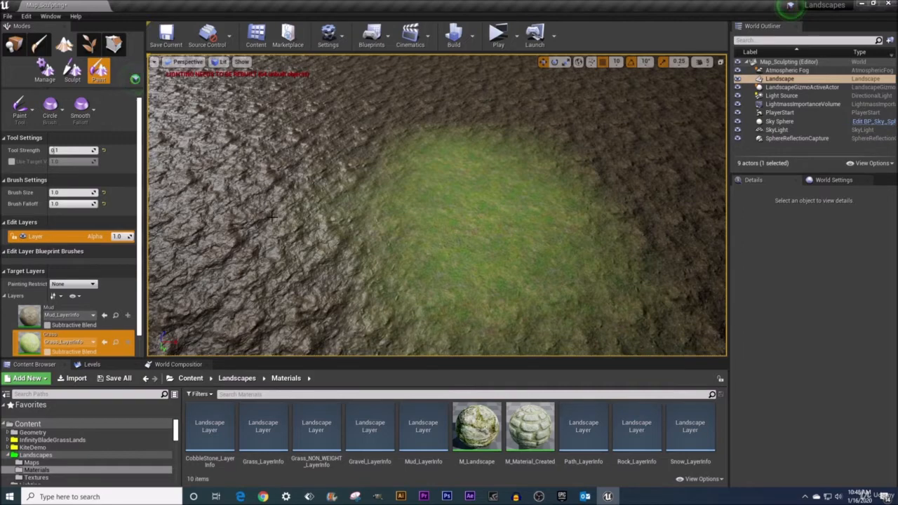
mouse_move(253, 222)
right_mouse_down()
mouse_move(265, 221)
mouse_move(223, 219)
mouse_move(292, 222)
right_mouse_up()
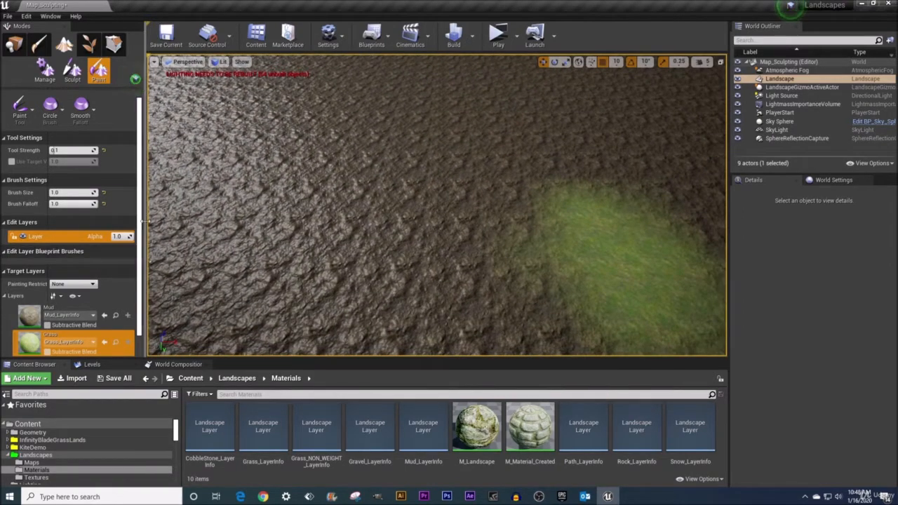
- Paint a CobbleStone area beside the grass patch with brush size about 711 and brush falloff 0.0
left_click_drag(140, 289, 142, 409)
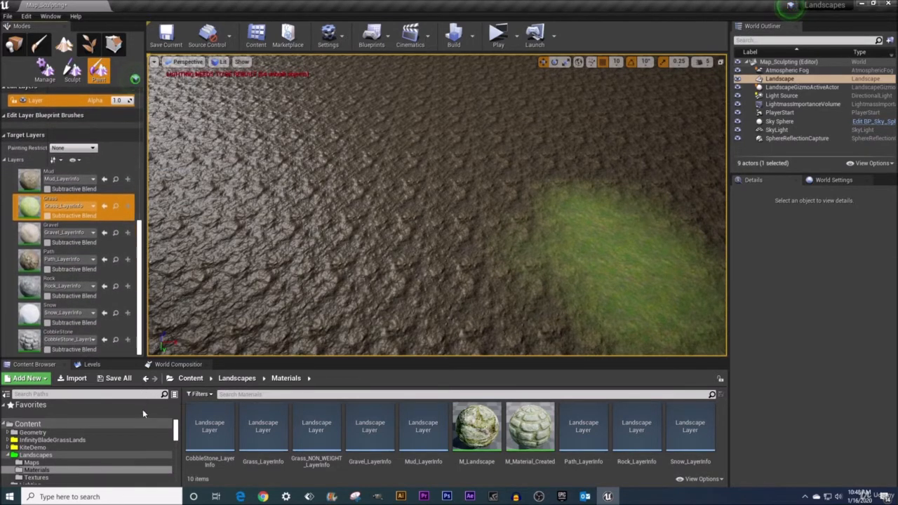
left_click(84, 331)
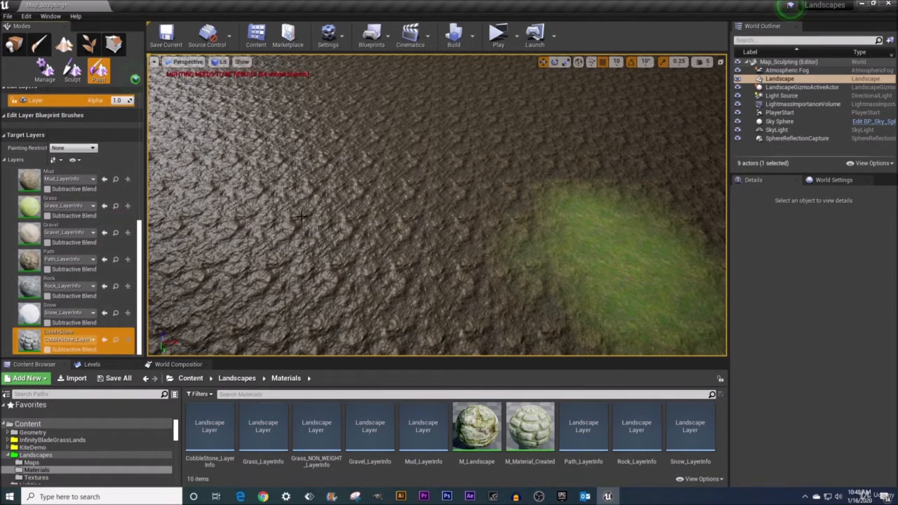
right_click_drag(301, 216, 301, 216)
scroll(113, 231, "up", 5)
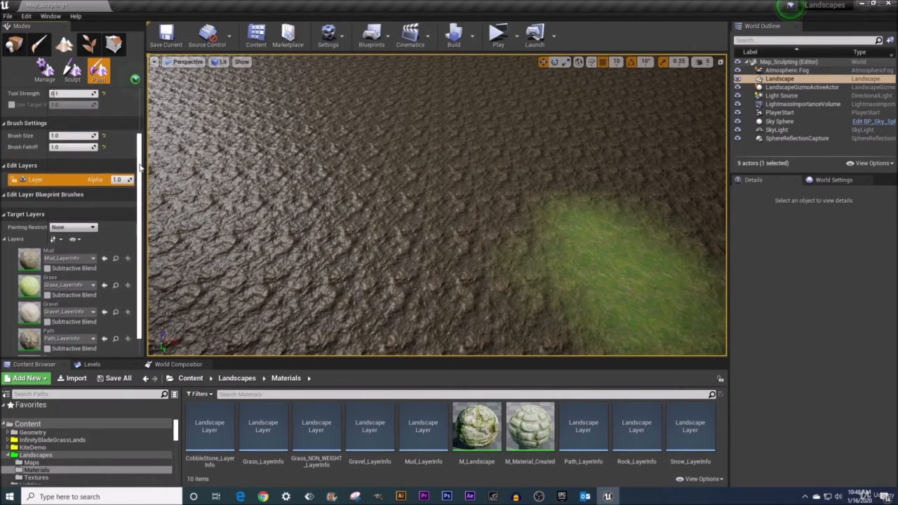
mouse_move(67, 161)
left_mouse_down()
mouse_move(114, 163)
mouse_move(49, 172)
left_mouse_up()
right_click_drag(383, 165, 384, 165)
key("s")
mouse_move(385, 175)
left_mouse_down()
mouse_move(377, 176)
mouse_move(382, 234)
left_mouse_up()
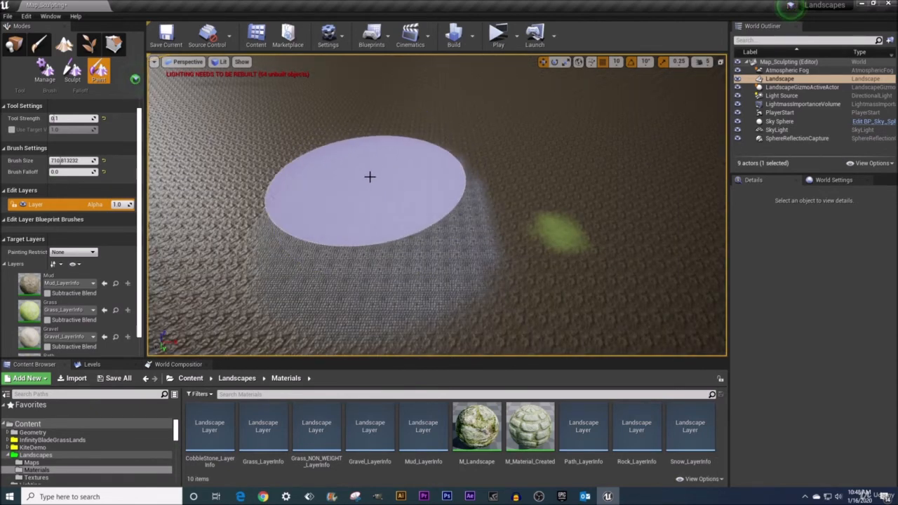
left_click_drag(373, 237, 374, 155)
- Assign Grass_NON_WEIGHT_LayerInfo to the Grass target layer
mouse_move(371, 184)
right_mouse_down()
mouse_move(376, 210)
mouse_move(374, 170)
right_mouse_up()
key("w")
key("w")
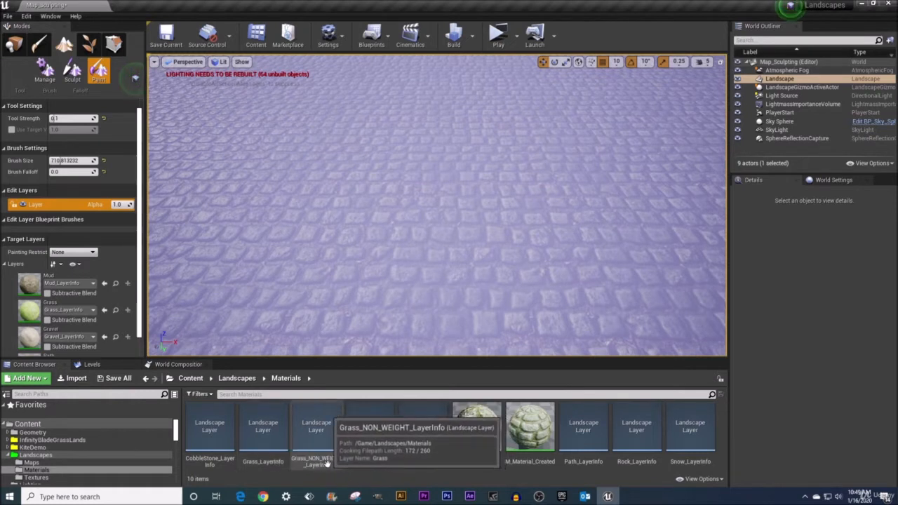
left_click_drag(323, 446, 76, 310)
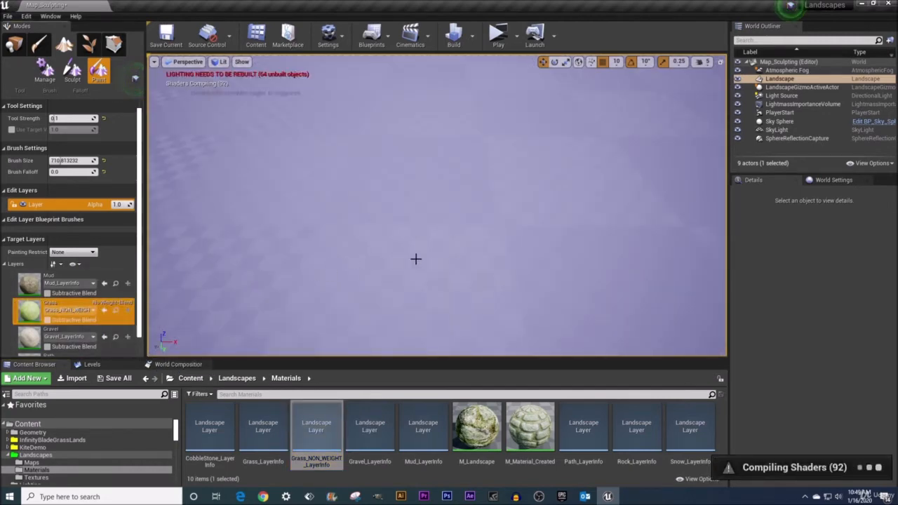
- Set the brush size to about 270 and falloff to 0.5, and paint non-weight-blended grass over the cobblestones
scroll(411, 259, "down", 8)
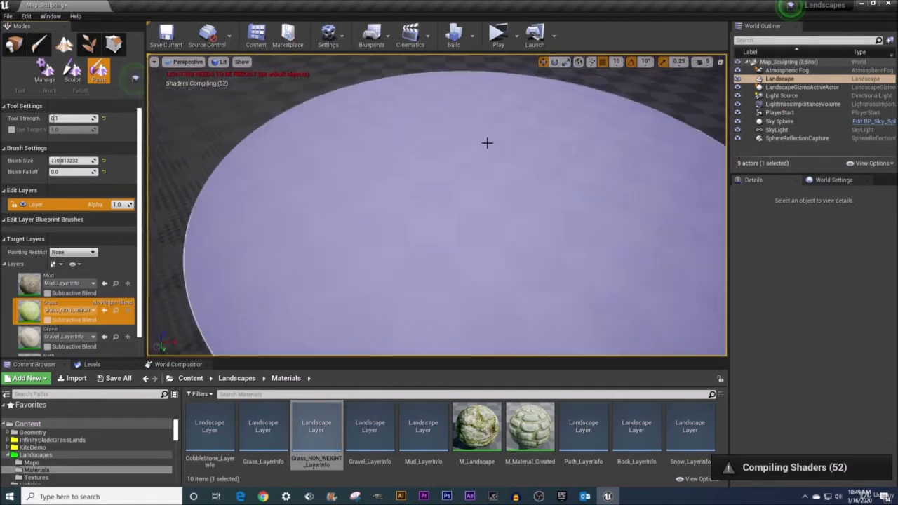
scroll(494, 141, "down", 3)
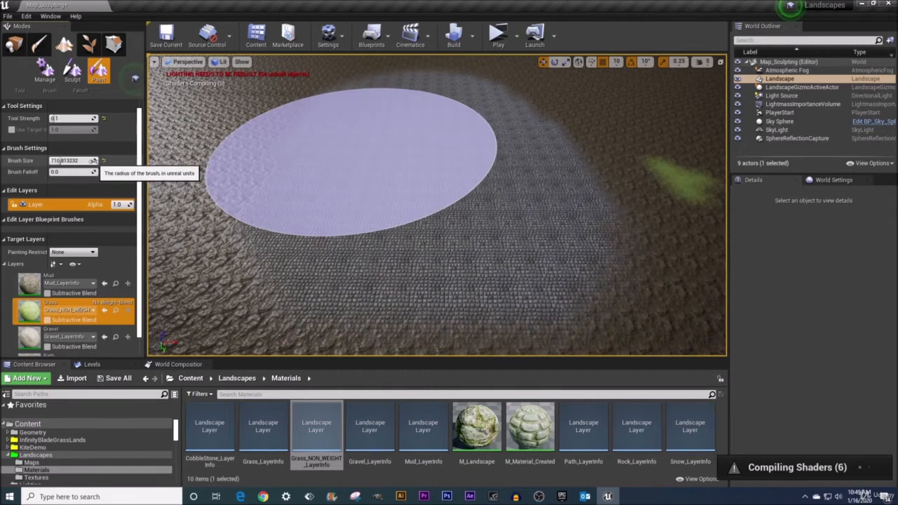
left_click_drag(93, 161, 53, 161)
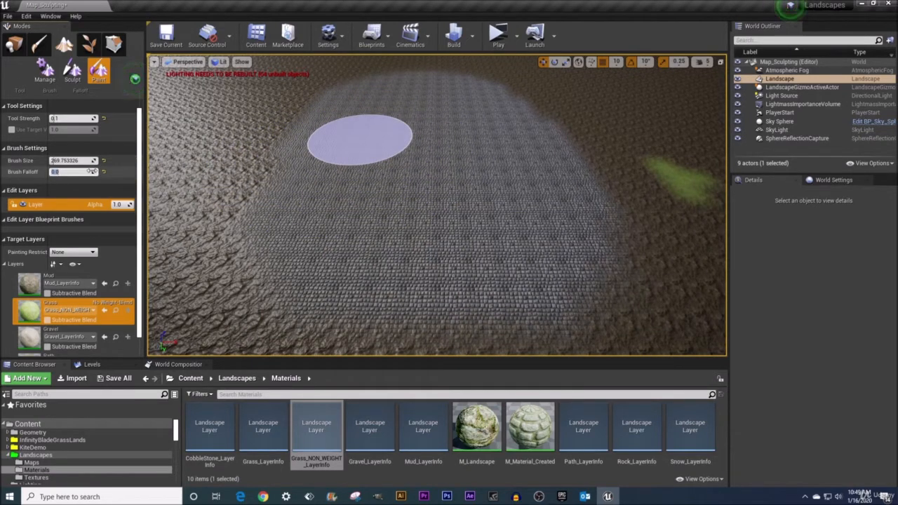
left_click_drag(91, 172, 100, 172)
key("w")
right_click_drag(376, 190, 376, 190)
key("w")
key("w")
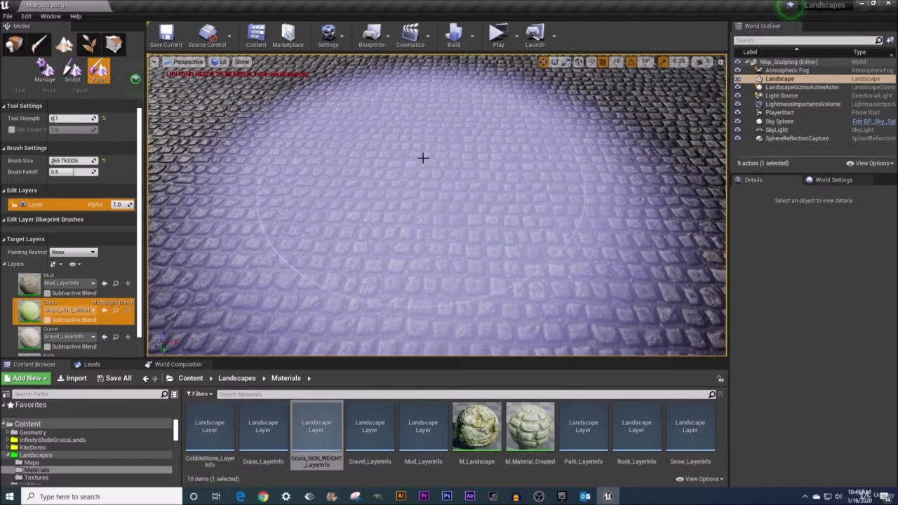
mouse_move(419, 167)
left_mouse_down()
mouse_move(446, 181)
mouse_move(444, 163)
left_mouse_up()
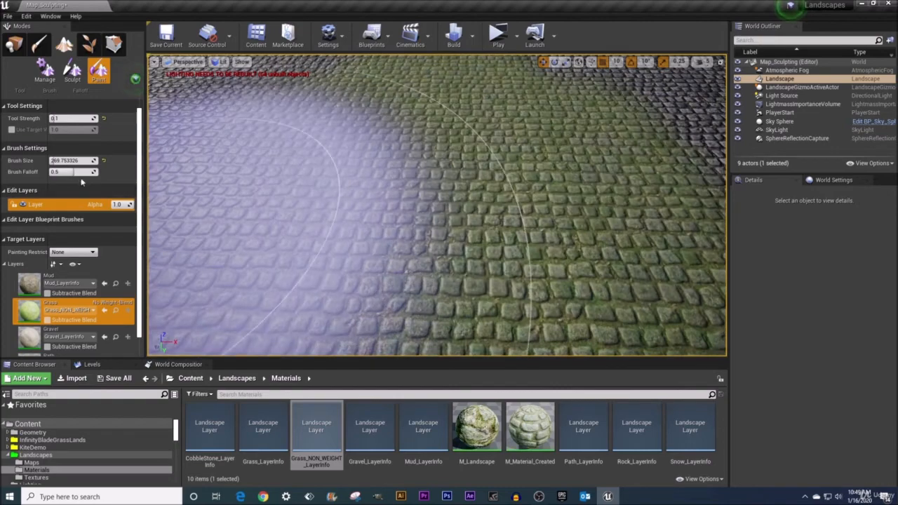
- Reduce the brush size to 1.0 and examine the grass blended over the cobblestones up close
left_click_drag(87, 161, 53, 161)
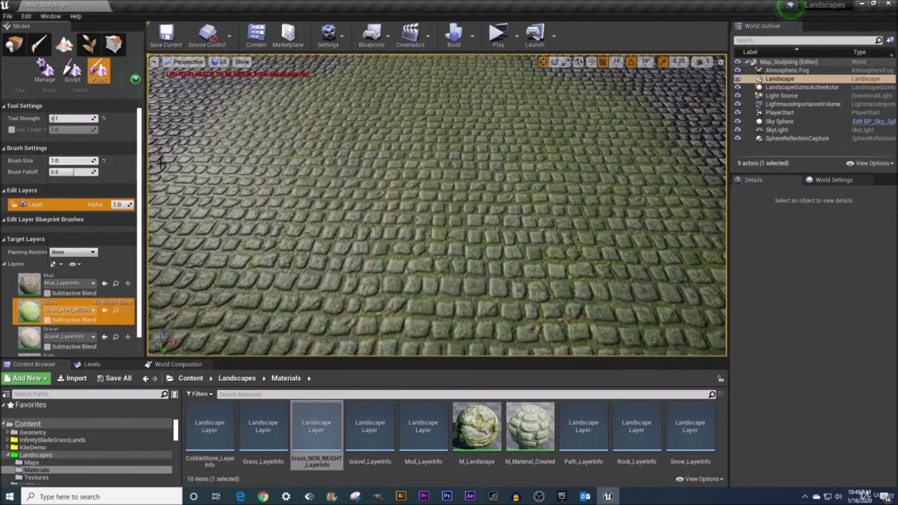
right_click_drag(291, 177, 320, 179)
key("w")
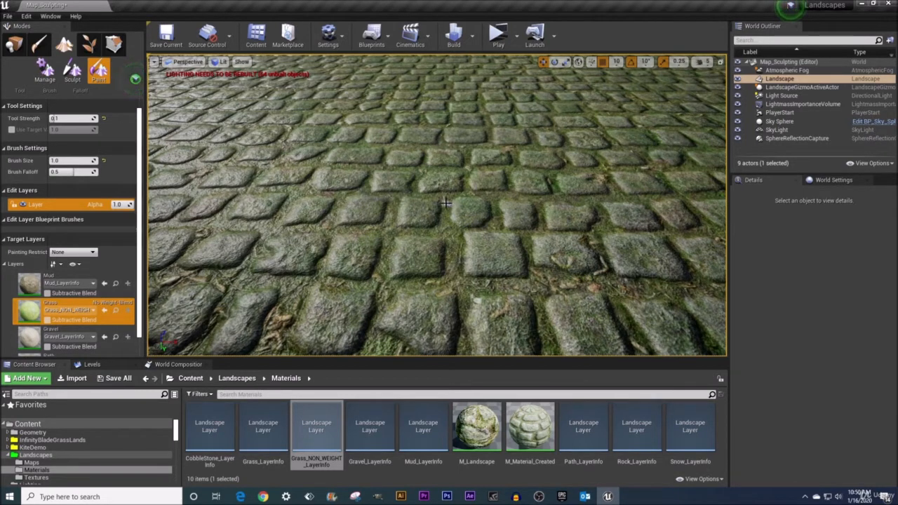
scroll(387, 248, "down", 10)
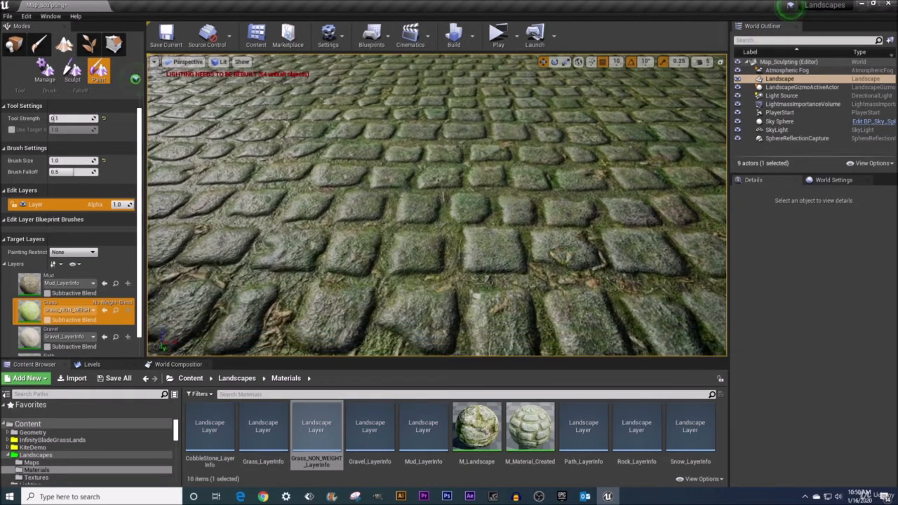
- Select the Gravel target layer for painting
scroll(387, 249, "up", 4)
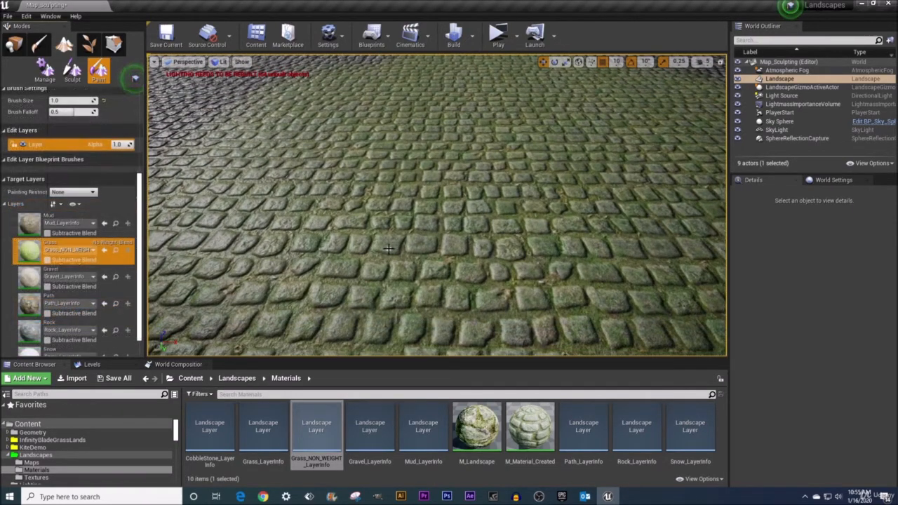
left_click(72, 271)
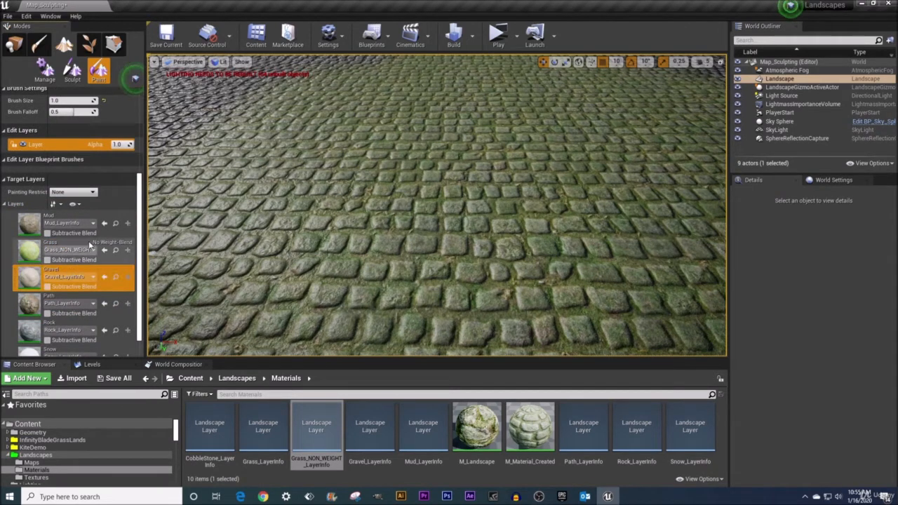
- Set the brush size to about 270 and paint weight-blended gravel over the cobblestones and across the grass patch
left_click_drag(55, 102, 64, 101)
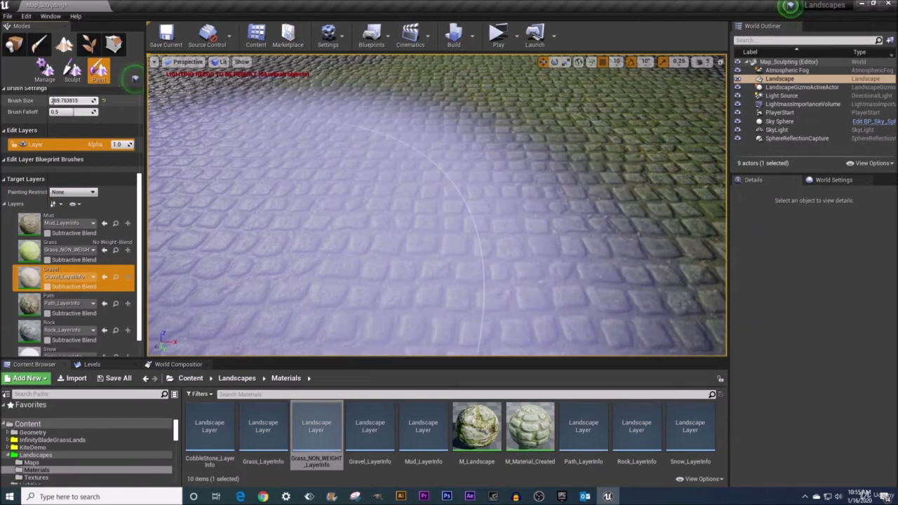
mouse_move(285, 164)
right_mouse_down()
mouse_move(285, 148)
mouse_move(287, 170)
right_mouse_up()
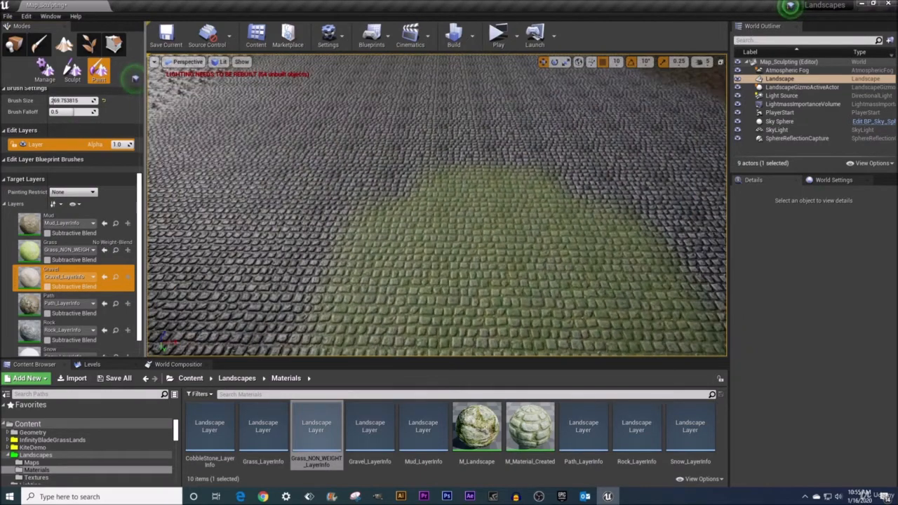
mouse_move(289, 200)
left_mouse_down()
mouse_move(277, 232)
mouse_move(264, 202)
mouse_move(293, 218)
mouse_move(273, 226)
mouse_move(217, 184)
mouse_move(271, 142)
mouse_move(226, 201)
mouse_move(236, 217)
mouse_move(395, 217)
mouse_move(495, 231)
mouse_move(381, 225)
mouse_move(531, 211)
mouse_move(562, 161)
left_mouse_up()
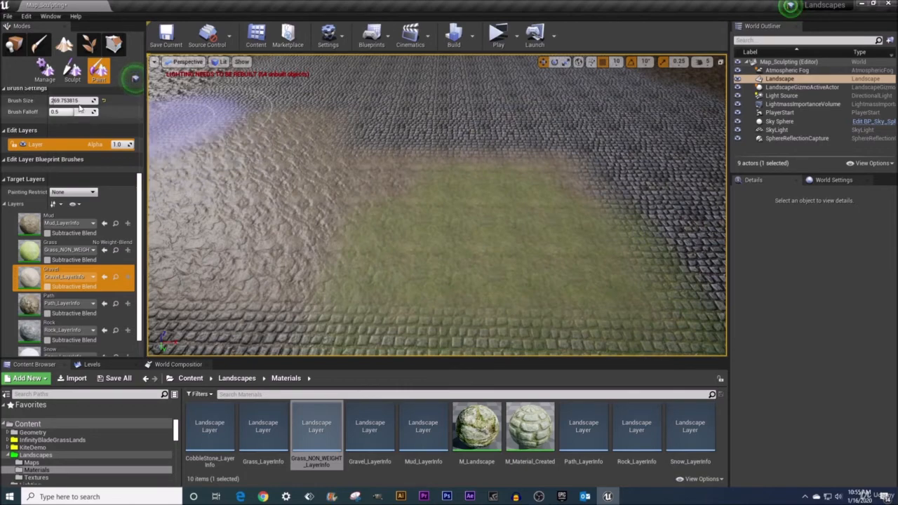
- Reduce the brush size to 1.0 and examine up close how the gravel blends with the non-weight-blended grass
left_click_drag(74, 101, 52, 101)
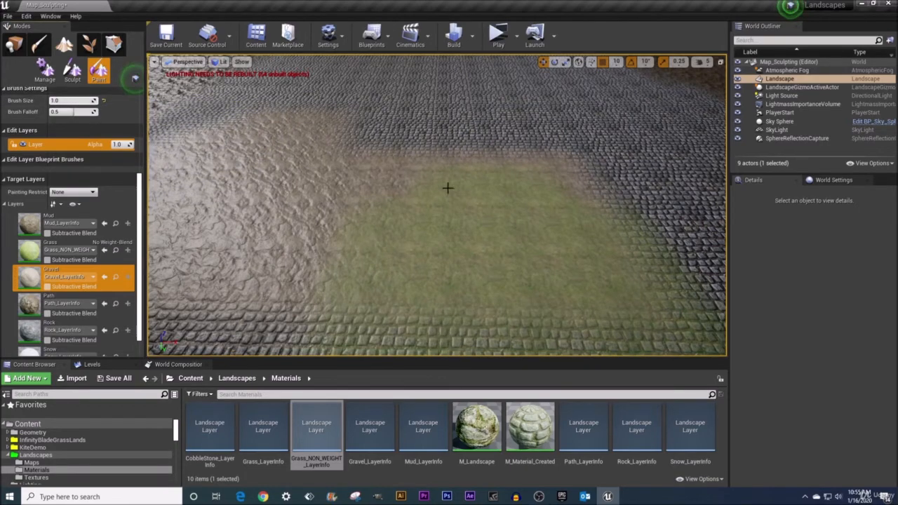
right_click_drag(341, 188, 334, 206)
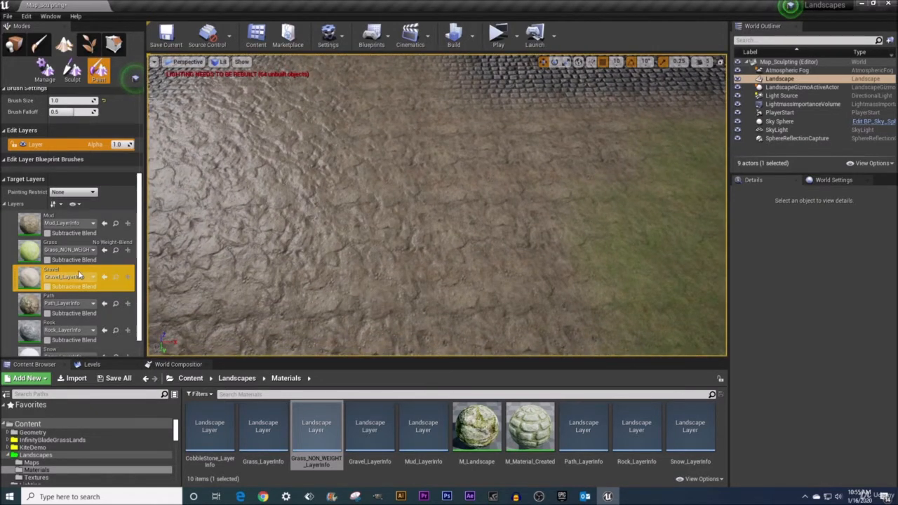
key("d")
right_click_drag(281, 206, 281, 206)
right_click_drag(298, 252, 298, 252)
key("w")
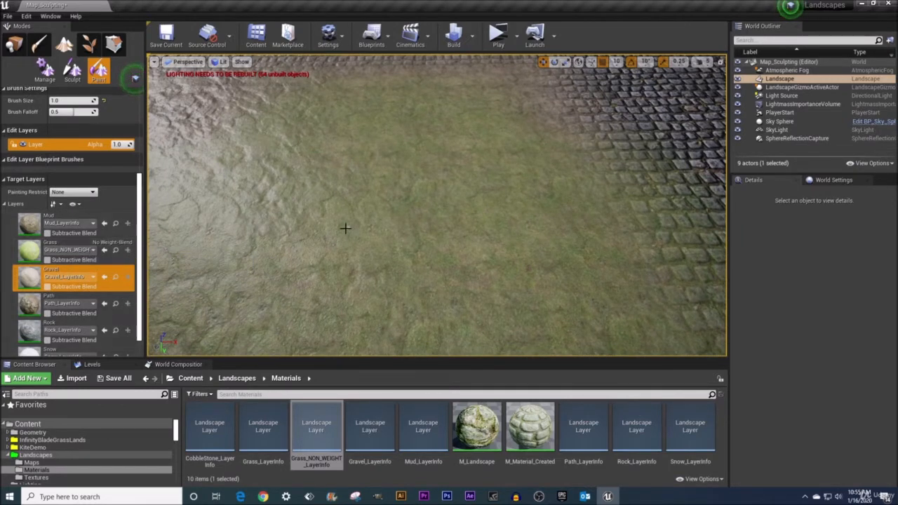
mouse_move(348, 225)
right_mouse_down()
mouse_move(347, 202)
mouse_move(346, 219)
right_mouse_up()
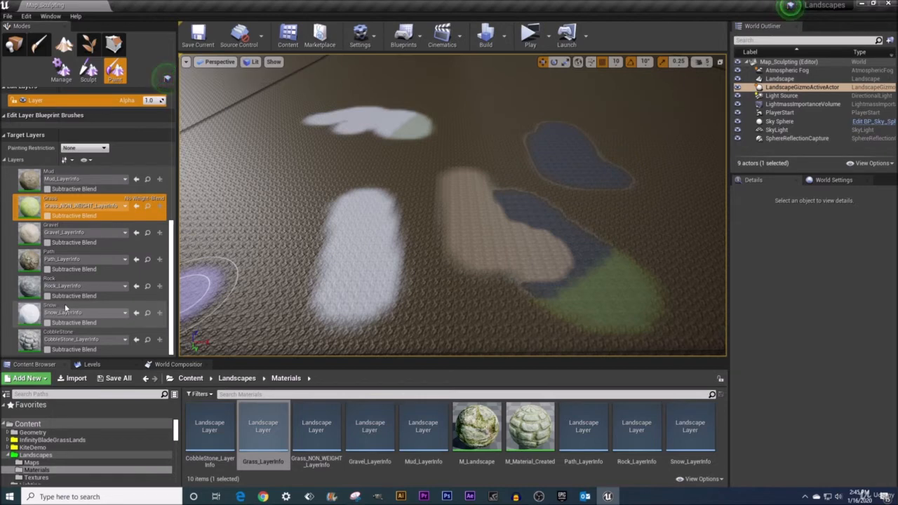
- Clear the Snow and Grass target layers from the landscape
right_click(65, 307)
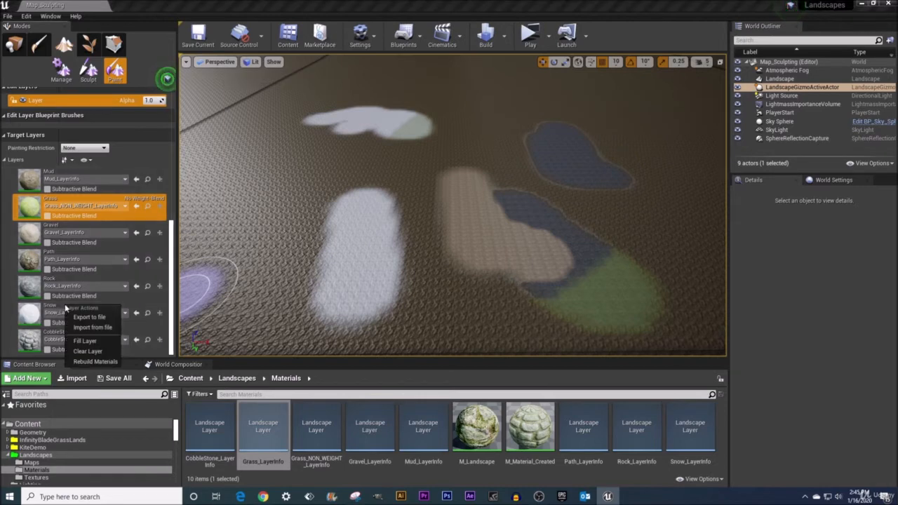
left_click(95, 361)
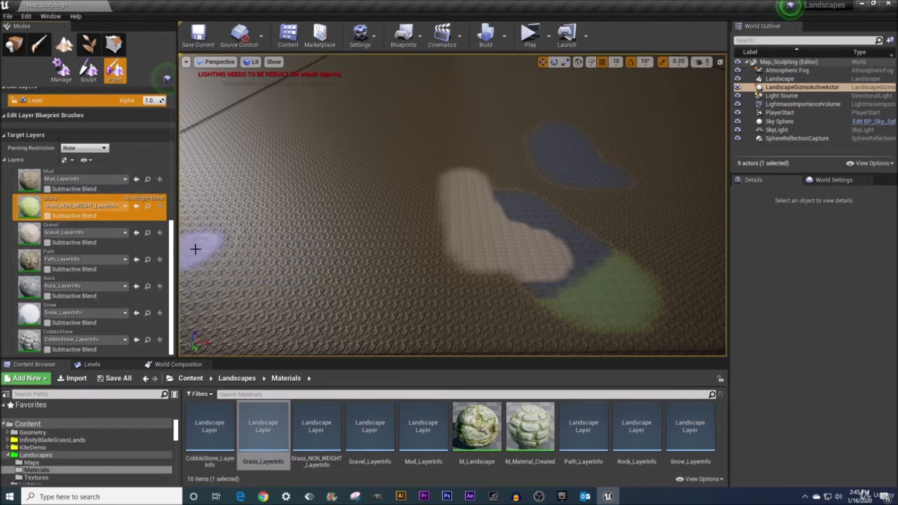
right_click(89, 201)
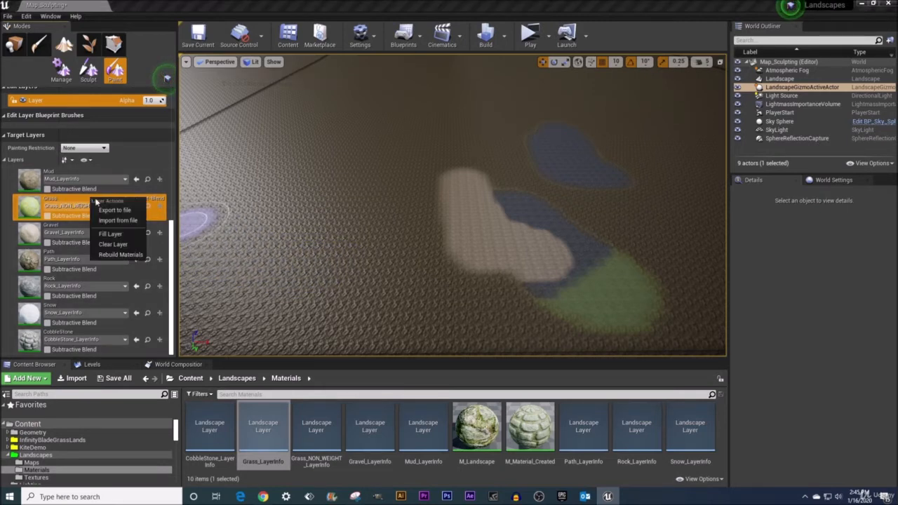
left_click(117, 244)
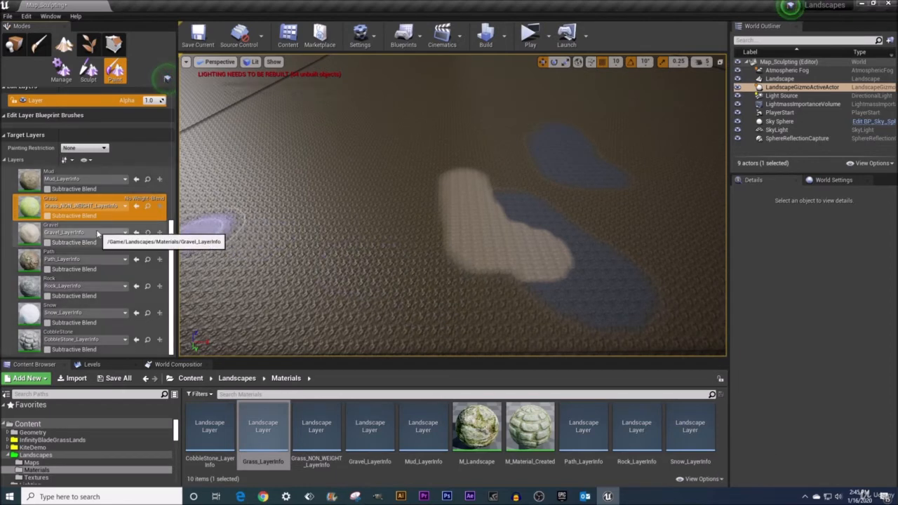
- Clear the Gravel and Rock target layers from the landscape
right_click(83, 225)
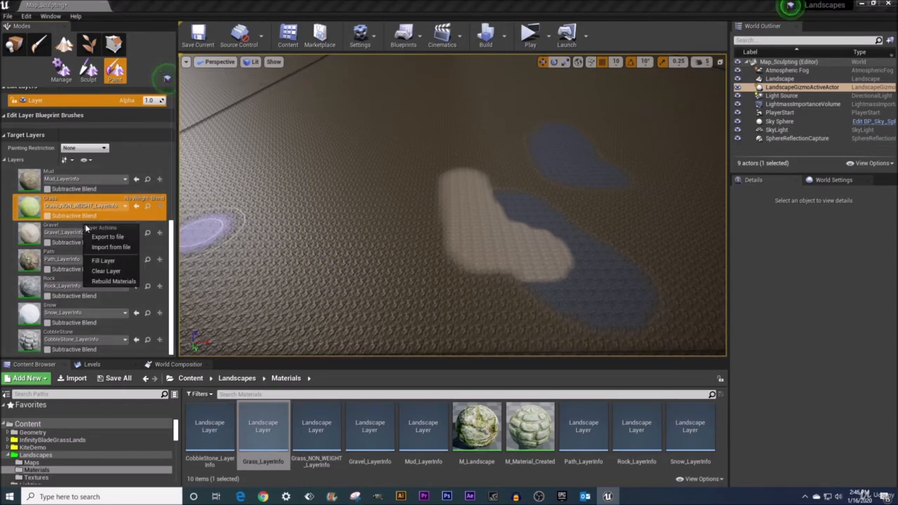
left_click(107, 270)
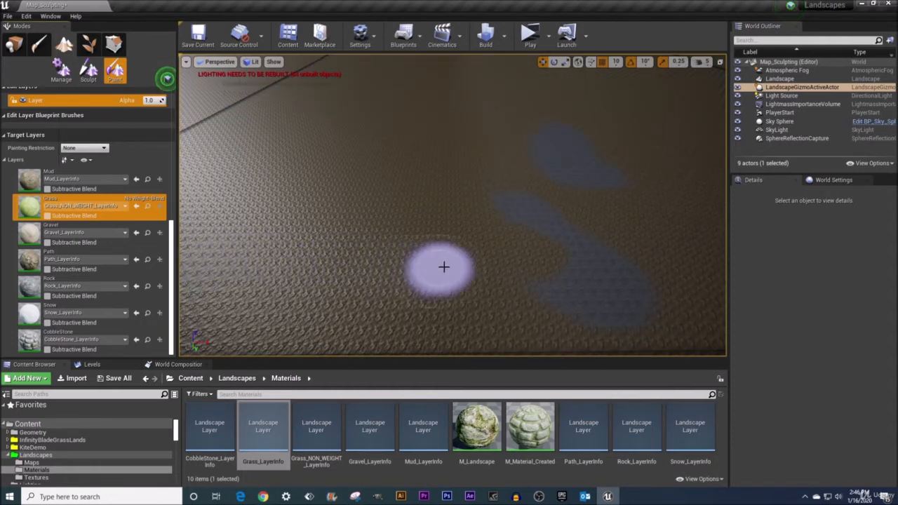
left_click(73, 279)
right_click(73, 278)
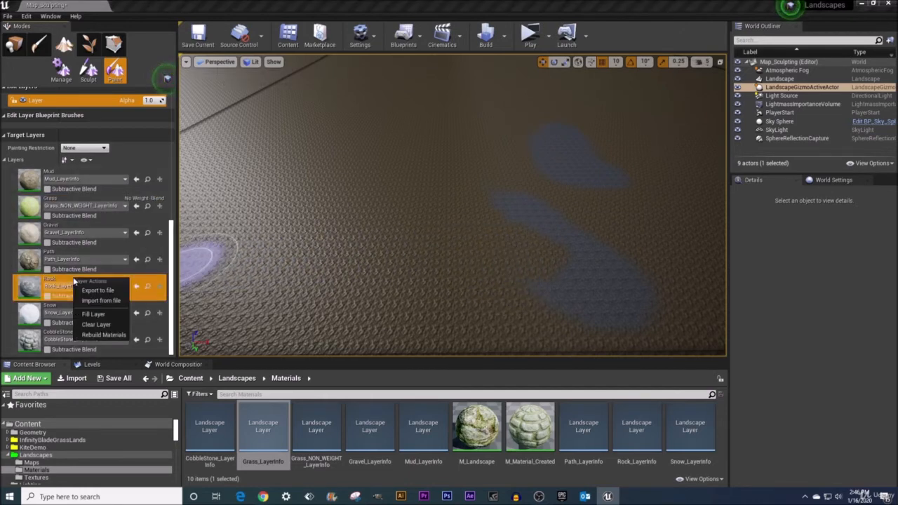
left_click(104, 325)
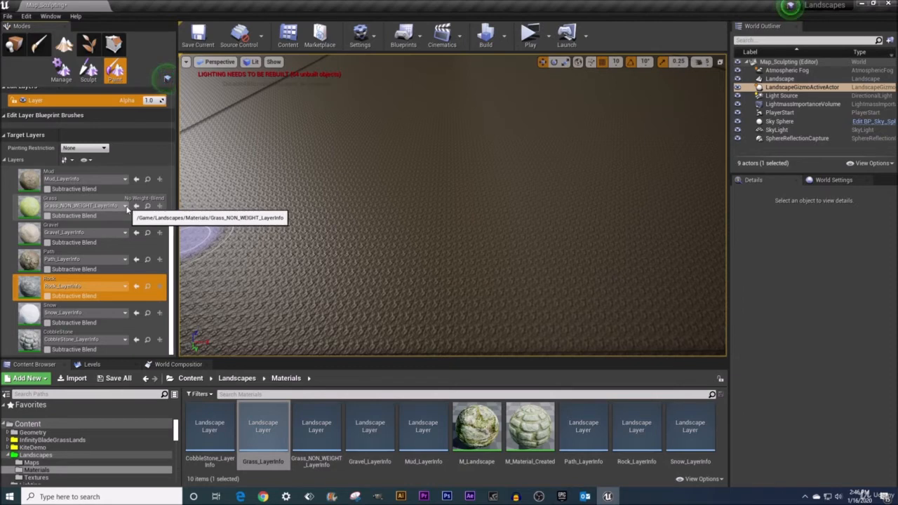
- Assign the weight-blended Grass_LayerInfo to the Grass target layer and fill the landscape with grass
left_click(126, 207)
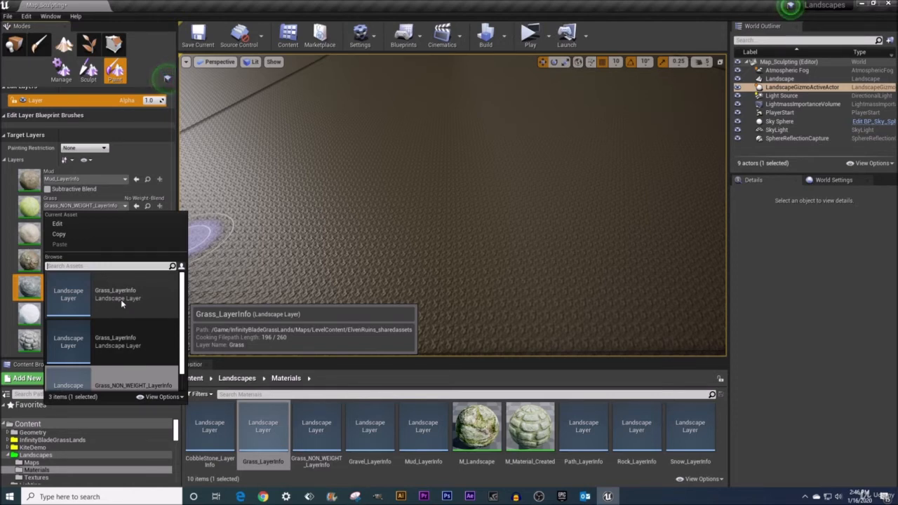
left_click(122, 340)
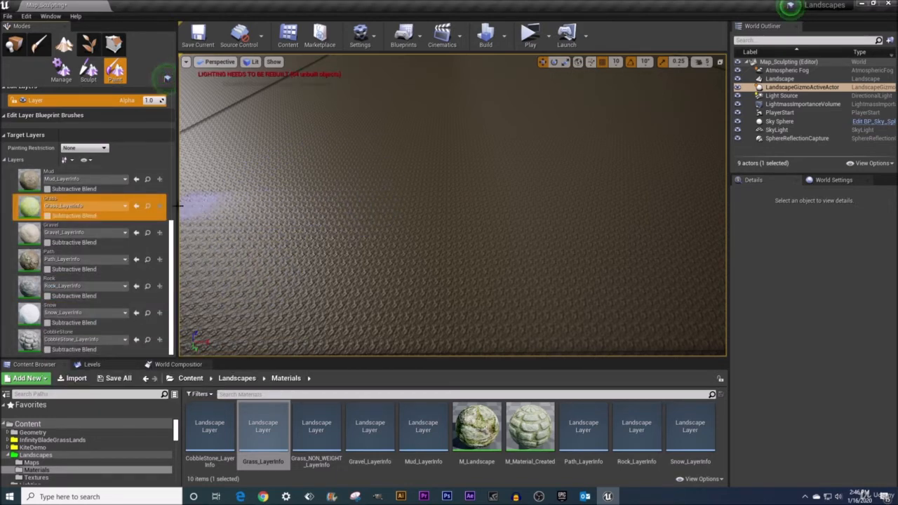
right_click(71, 196)
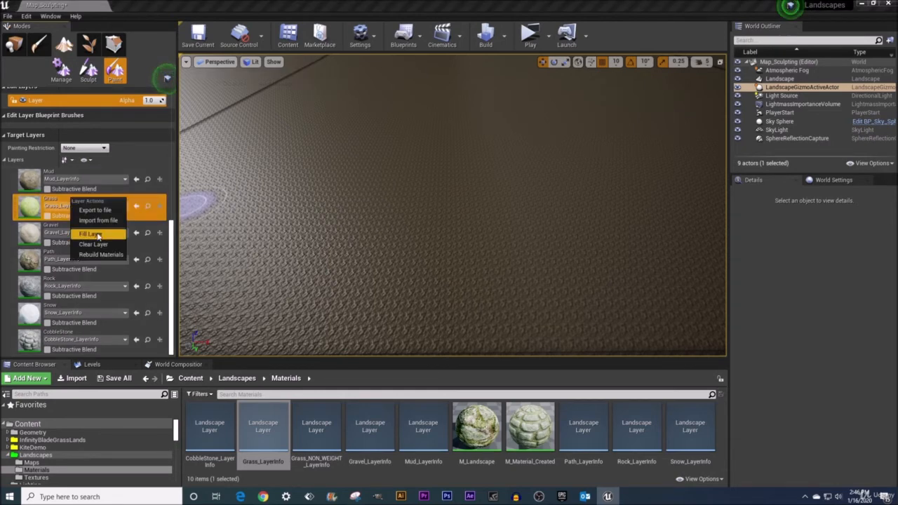
left_click(98, 236)
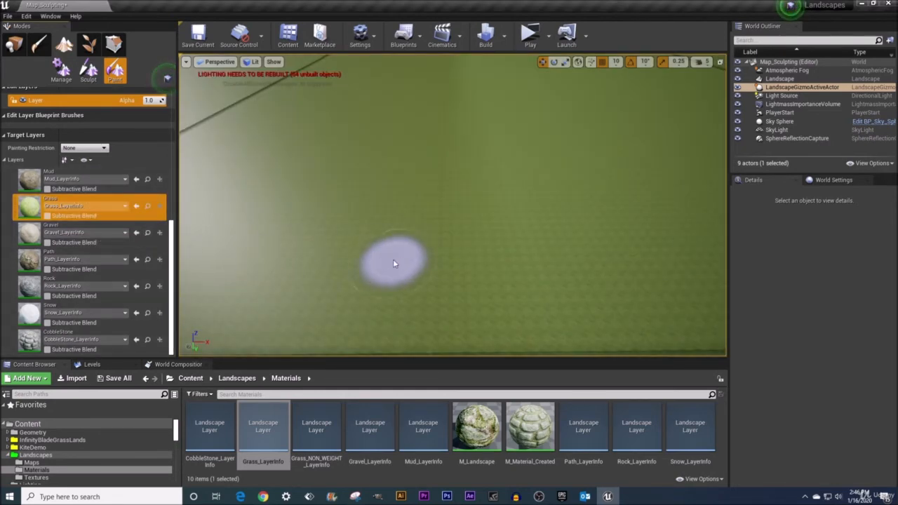
right_click_drag(393, 263, 393, 208)
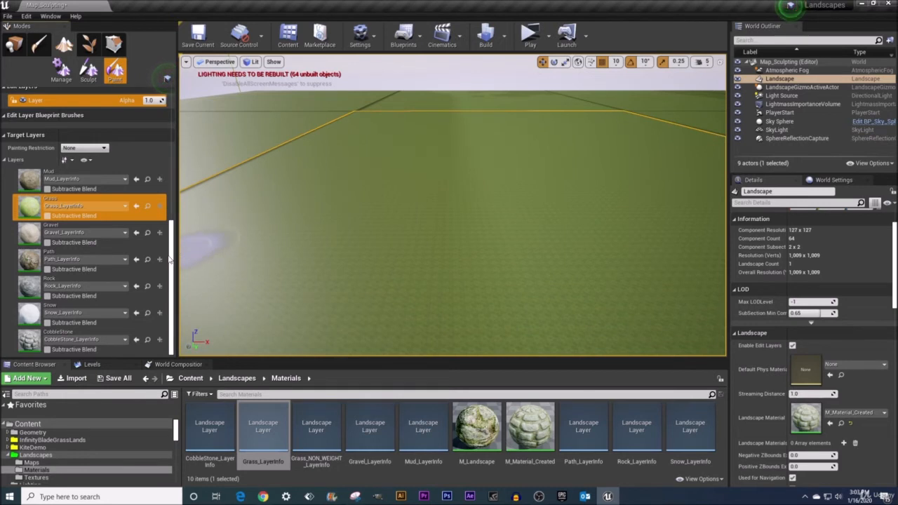
- Create a second edit layer and rename it Layer_Rock
scroll(174, 267, "up", 2)
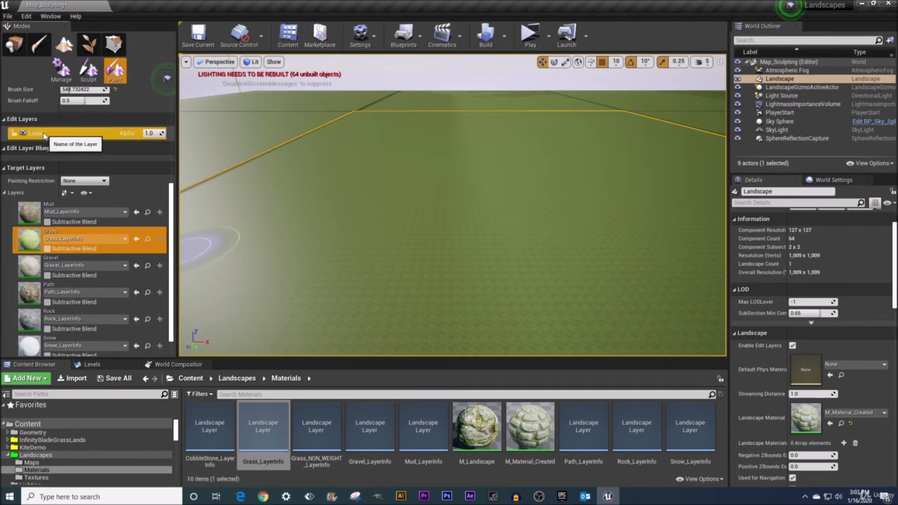
right_click(44, 135)
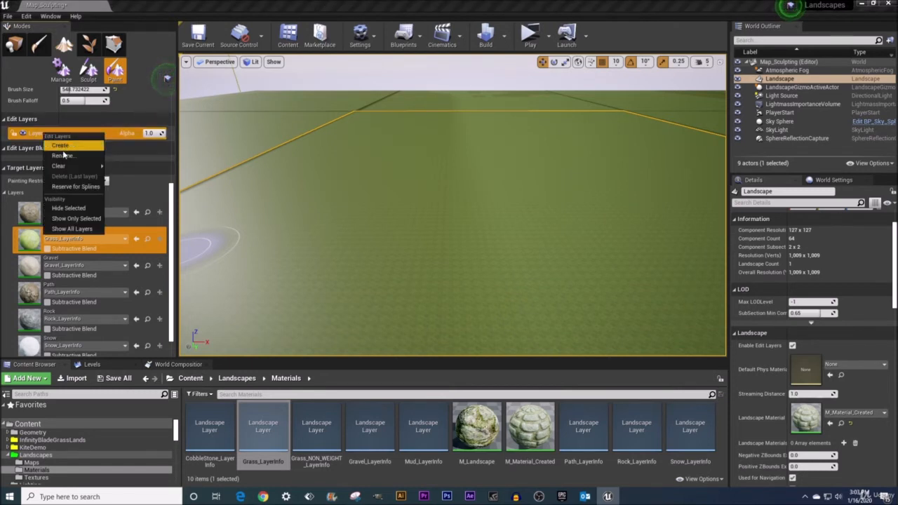
left_click(59, 145)
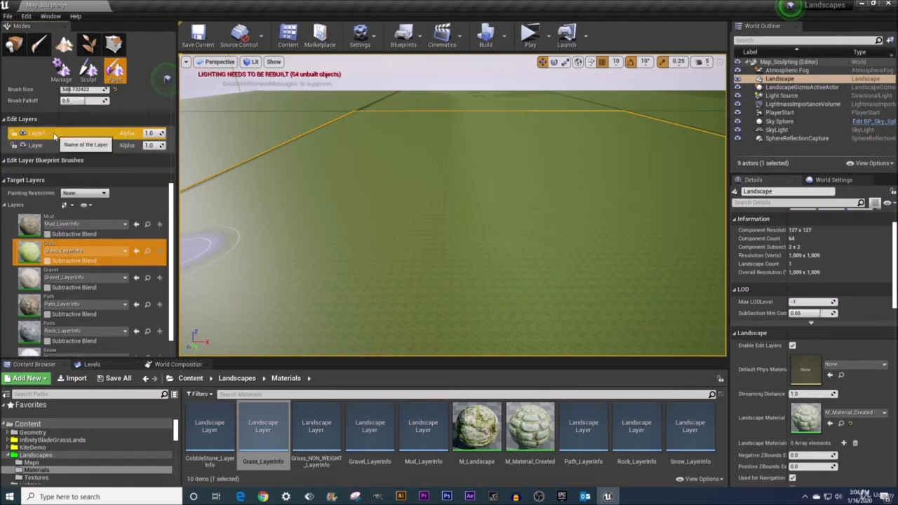
right_click(54, 135)
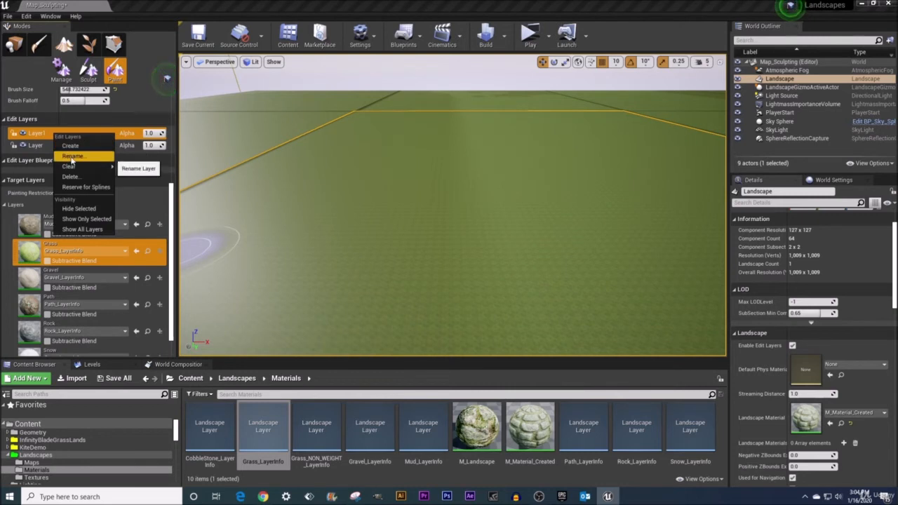
left_click(72, 160)
type("Lay")
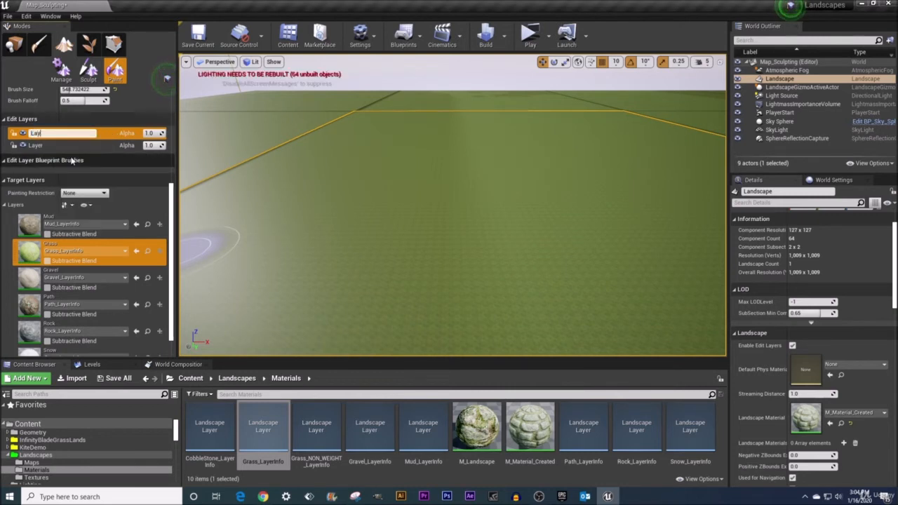
type("er_Rock")
key("Return")
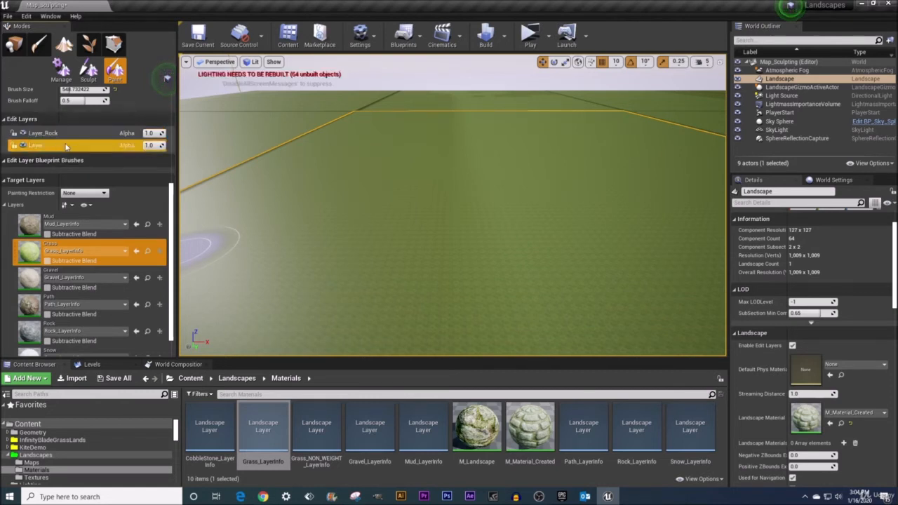
- Select the Layer_Rock edit layer and fill it with the Rock target layer
left_click(68, 146)
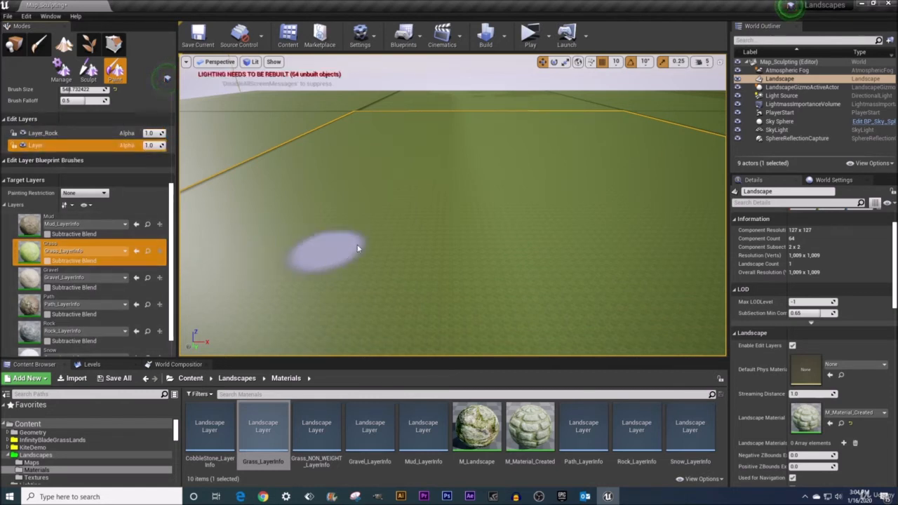
right_click_drag(453, 243, 421, 242)
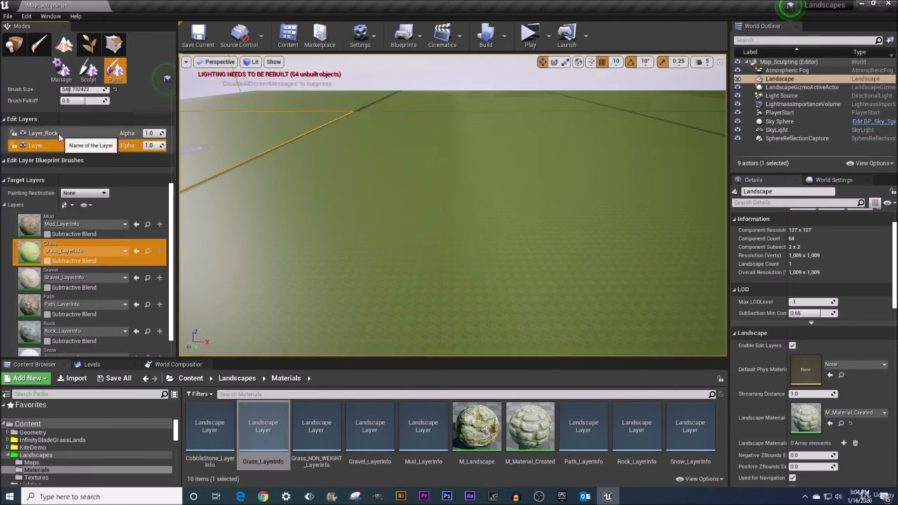
left_click(59, 135)
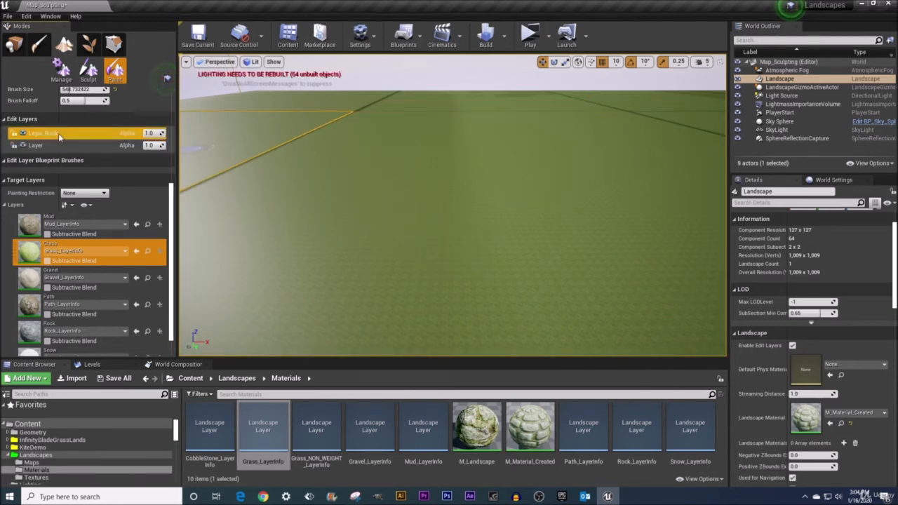
right_click(77, 323)
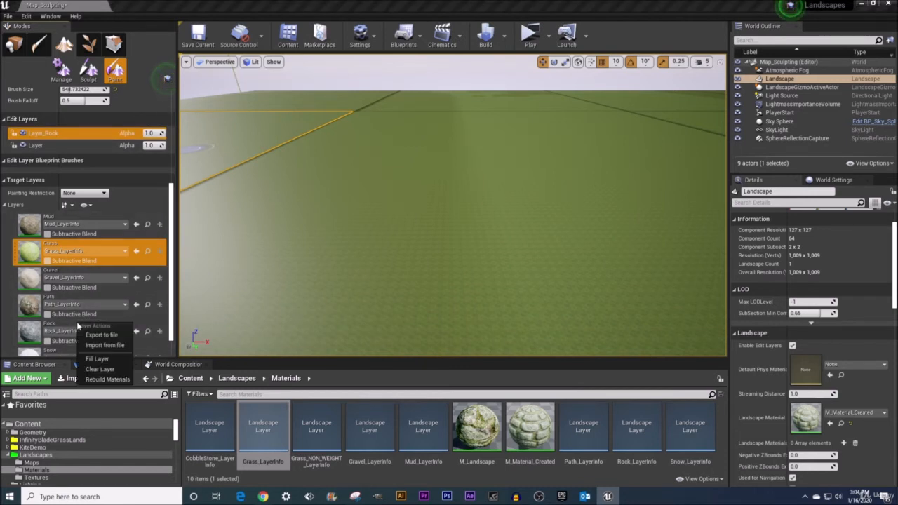
left_click(110, 360)
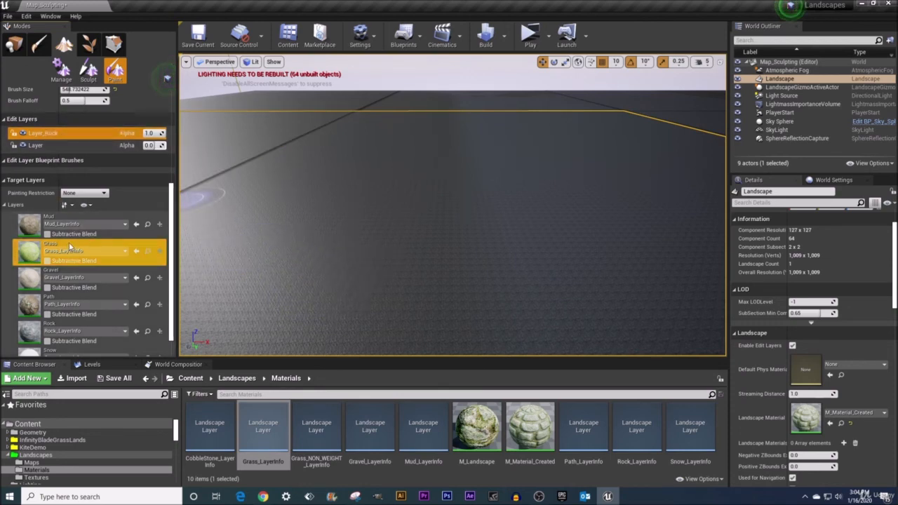
- Paint a grass patch on Layer_Rock and compare it with the base Layer's alpha at 1.0 and at 0.0
mouse_move(418, 212)
left_mouse_down()
mouse_move(397, 245)
mouse_move(434, 227)
mouse_move(413, 235)
mouse_move(401, 214)
mouse_move(417, 190)
mouse_move(439, 189)
mouse_move(452, 216)
left_mouse_up()
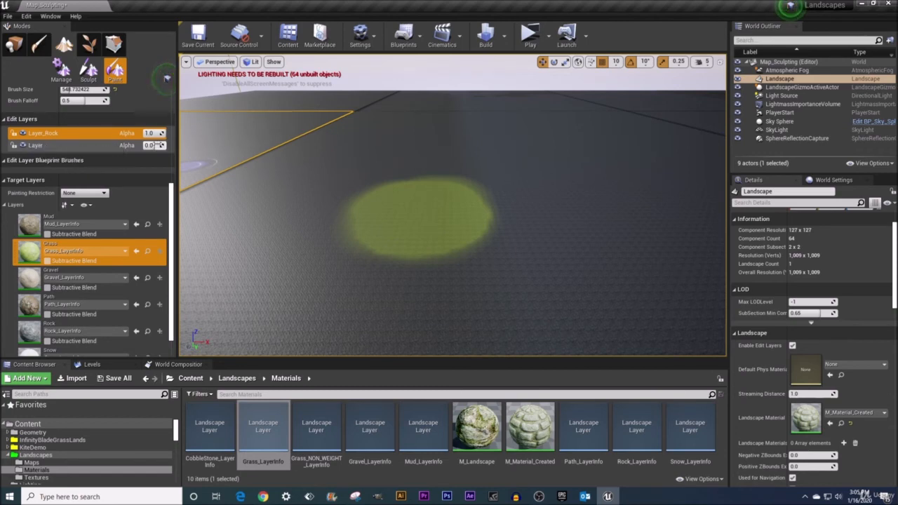
left_click_drag(151, 145, 167, 78)
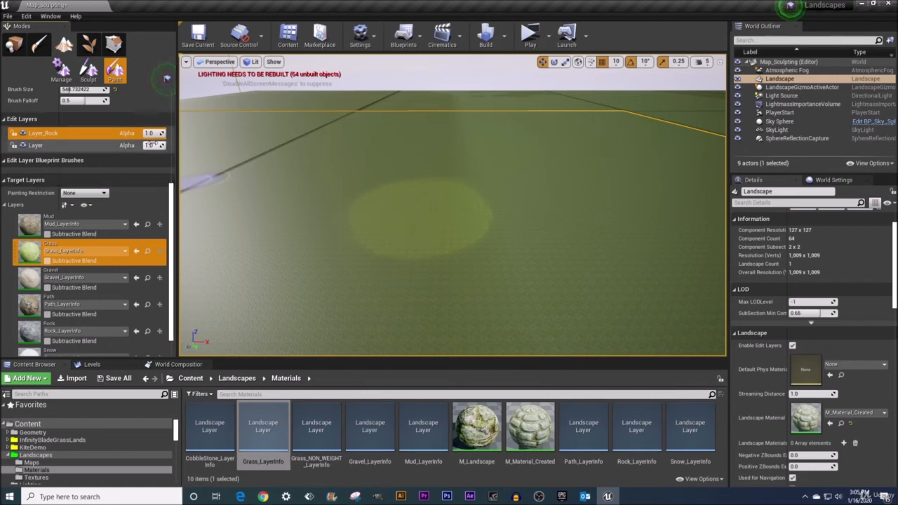
left_click_drag(154, 148, 153, 146)
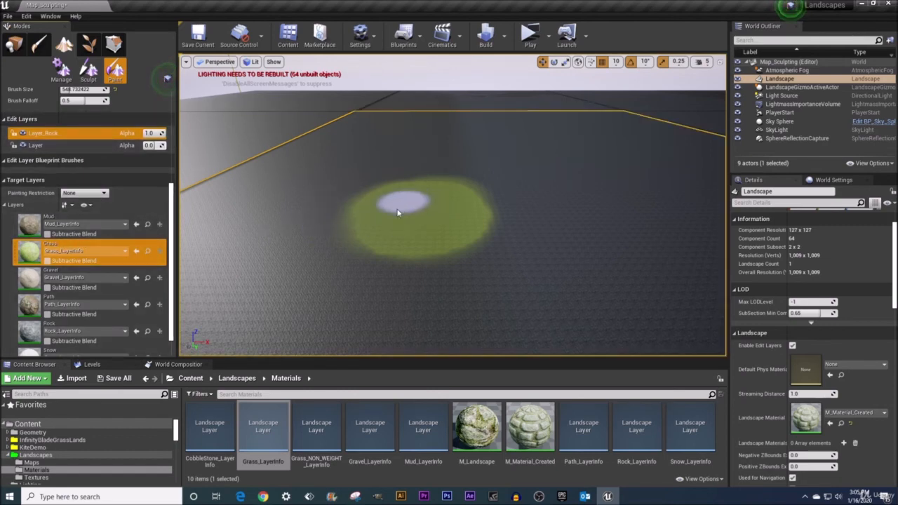
- Enable Subtractive Blend for the Grass target layer on Layer_Rock, toggling it off and on again to compare
left_click(47, 261)
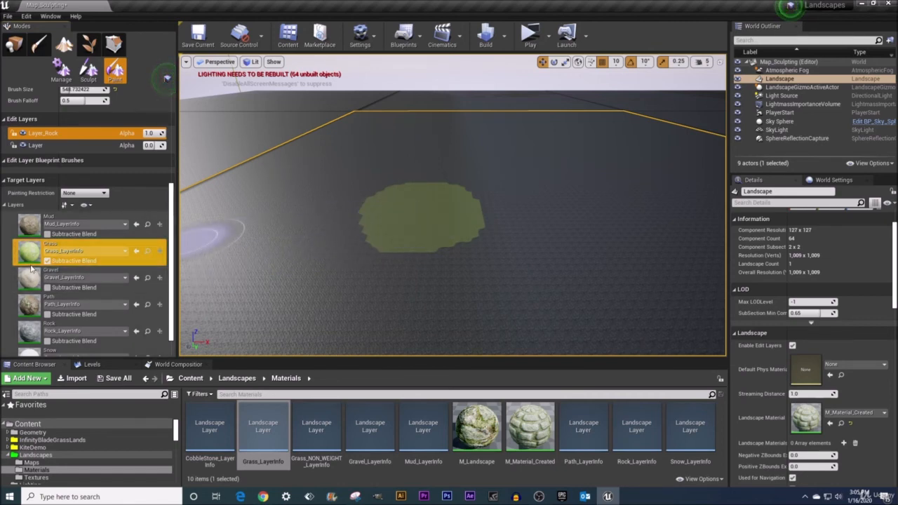
left_click(47, 261)
left_click(47, 261)
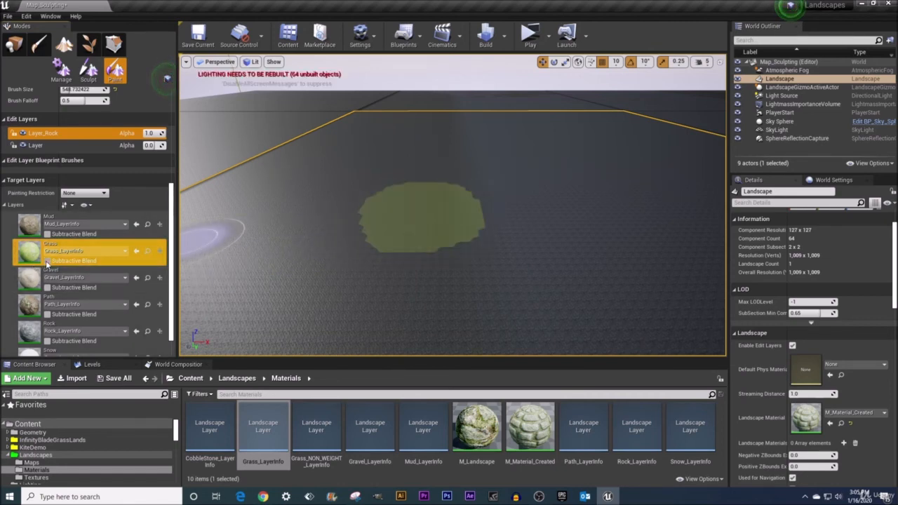